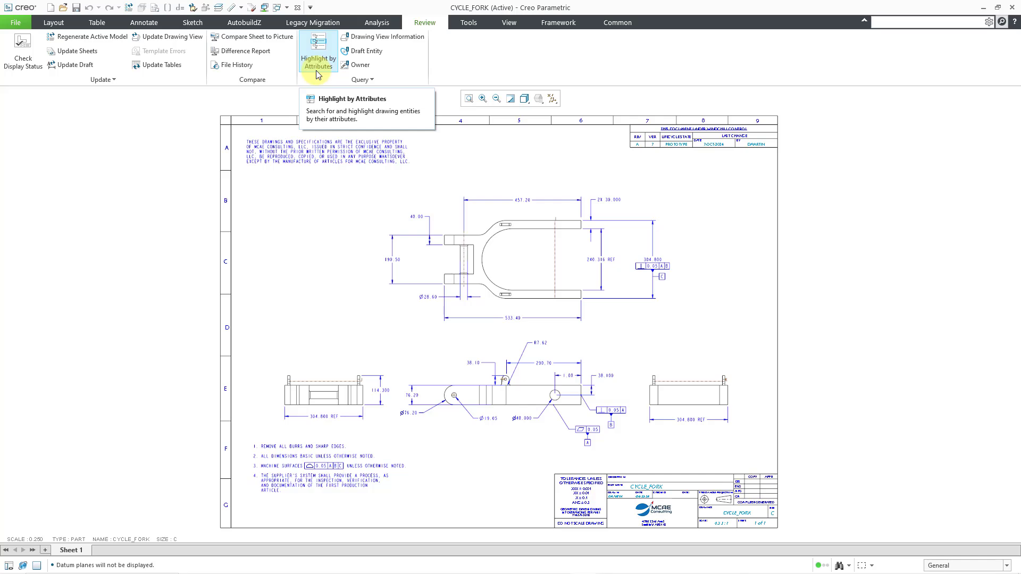
- Set the Letter color in the global Graphics system colors to light gray and apply the options
{"action": "left_click", "coordinate": [16, 23]}
{"action": "mouse_move", "coordinate": [34, 263]}
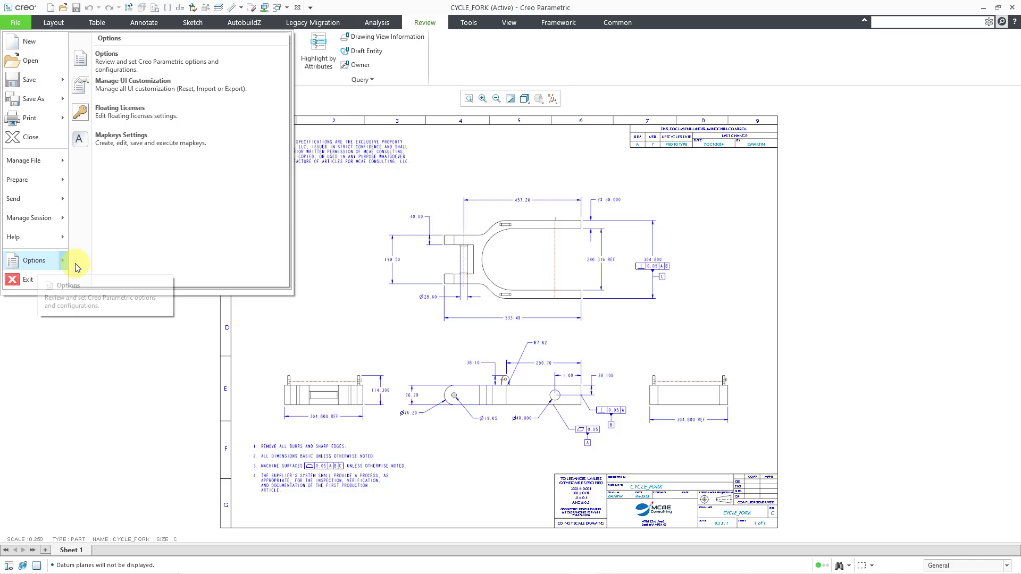
{"action": "left_click", "coordinate": [135, 61]}
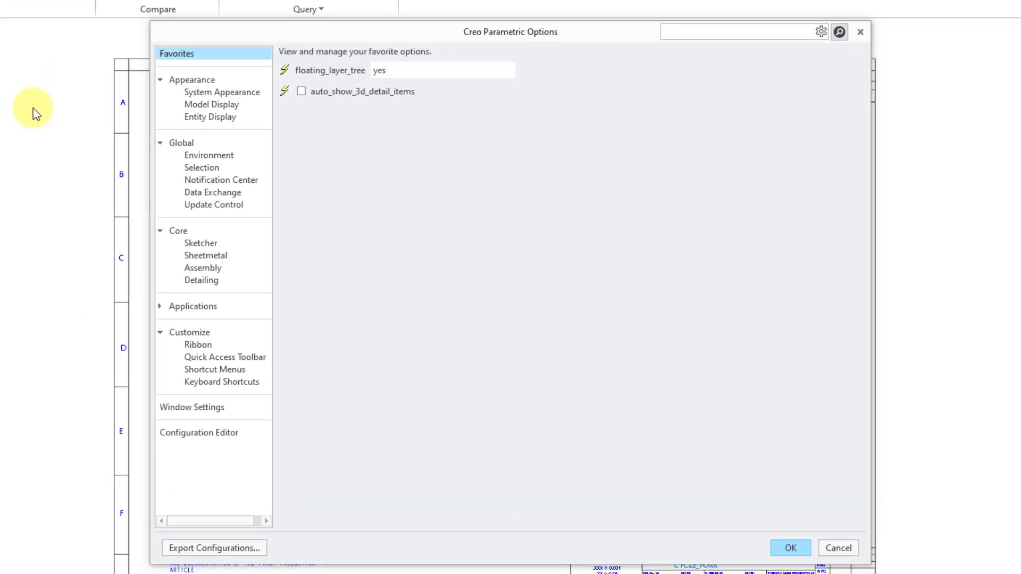
{"action": "left_click", "coordinate": [215, 99]}
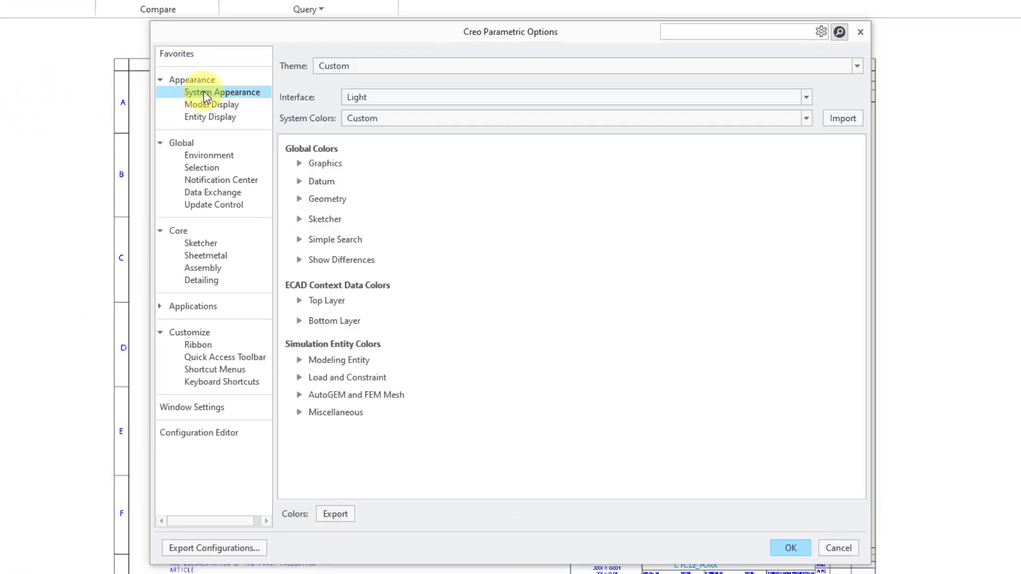
{"action": "left_click", "coordinate": [299, 163]}
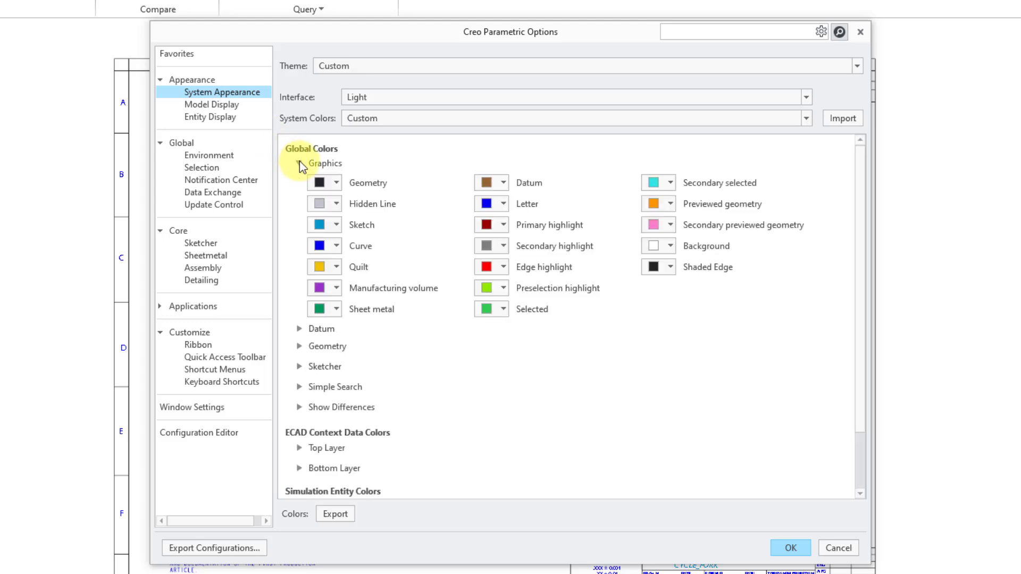
{"action": "left_click", "coordinate": [504, 204]}
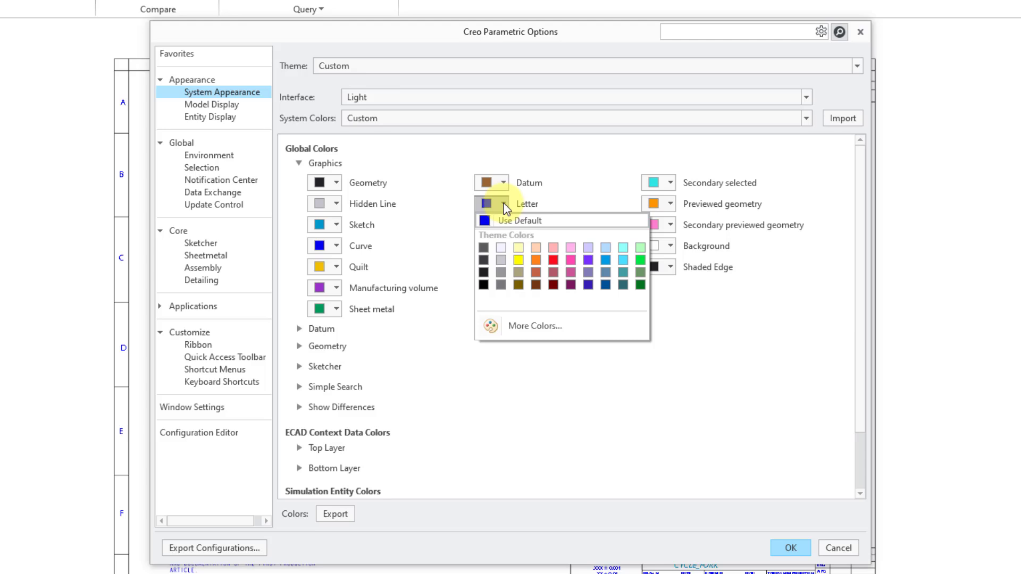
{"action": "left_click", "coordinate": [501, 261]}
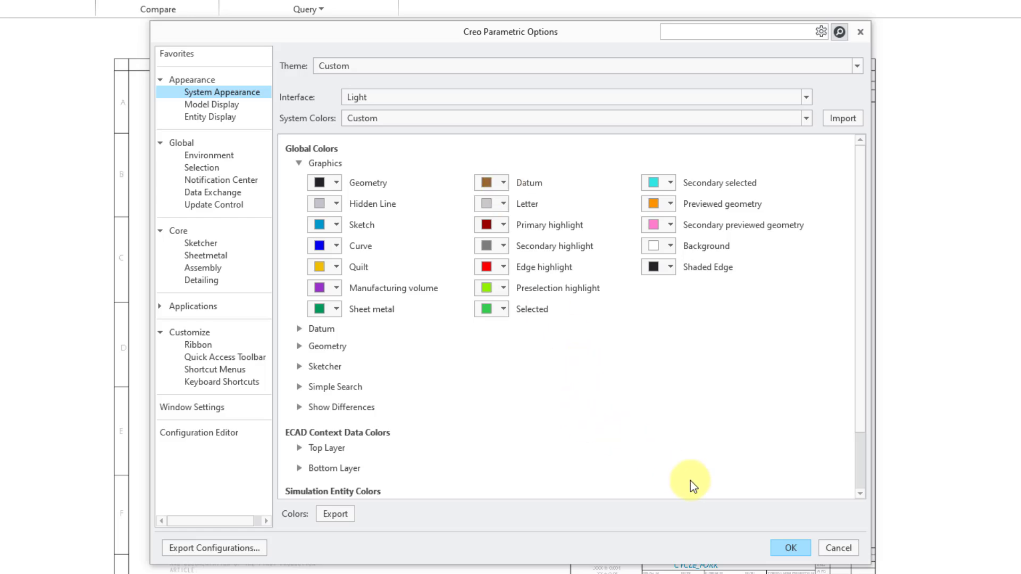
{"action": "left_click", "coordinate": [790, 548]}
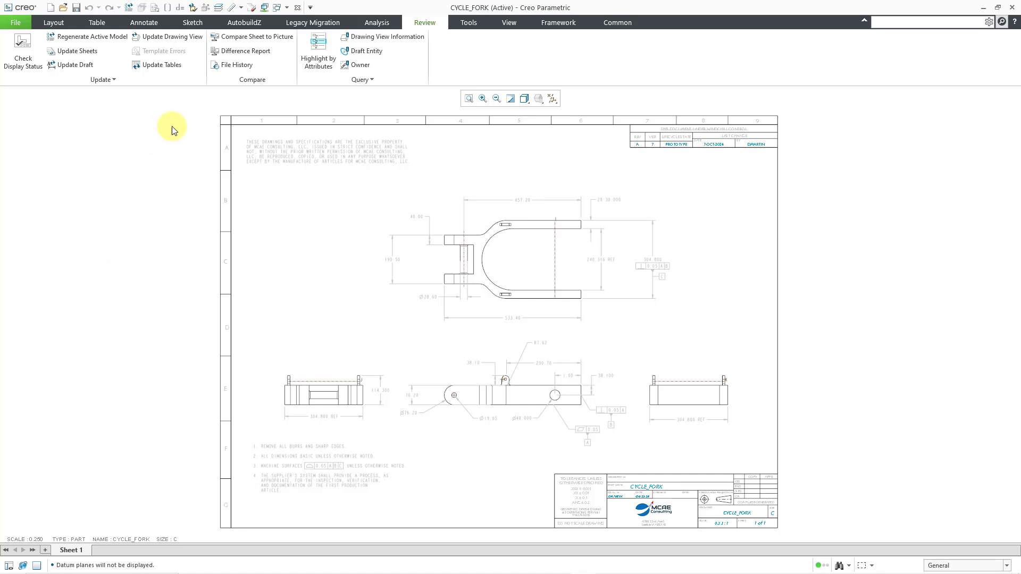
- Highlight the flexible modeling features on the sheet, inspect the lug in the side view, and repaint to clear the highlighting
{"action": "left_click", "coordinate": [310, 62]}
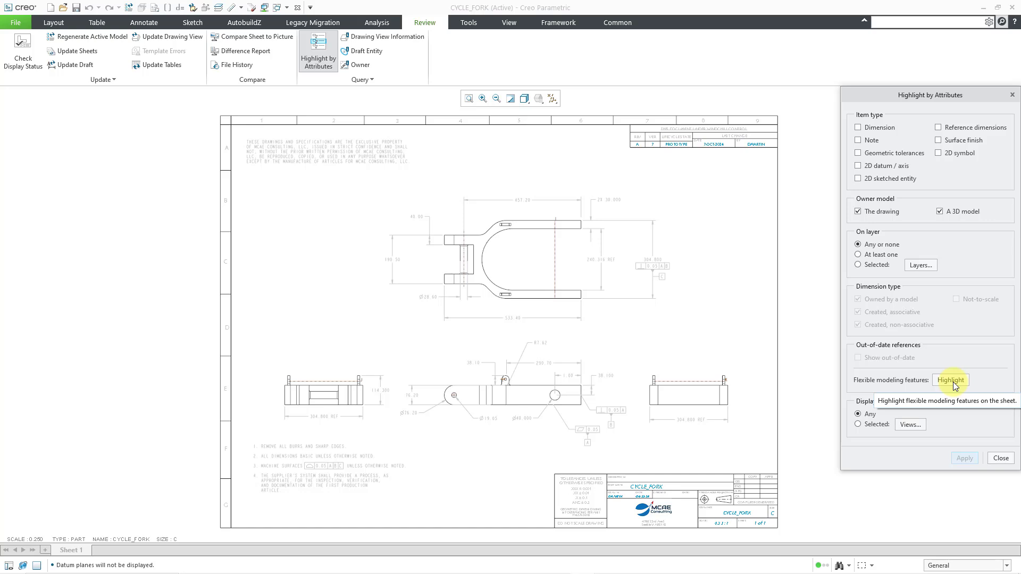
{"action": "left_click", "coordinate": [953, 382]}
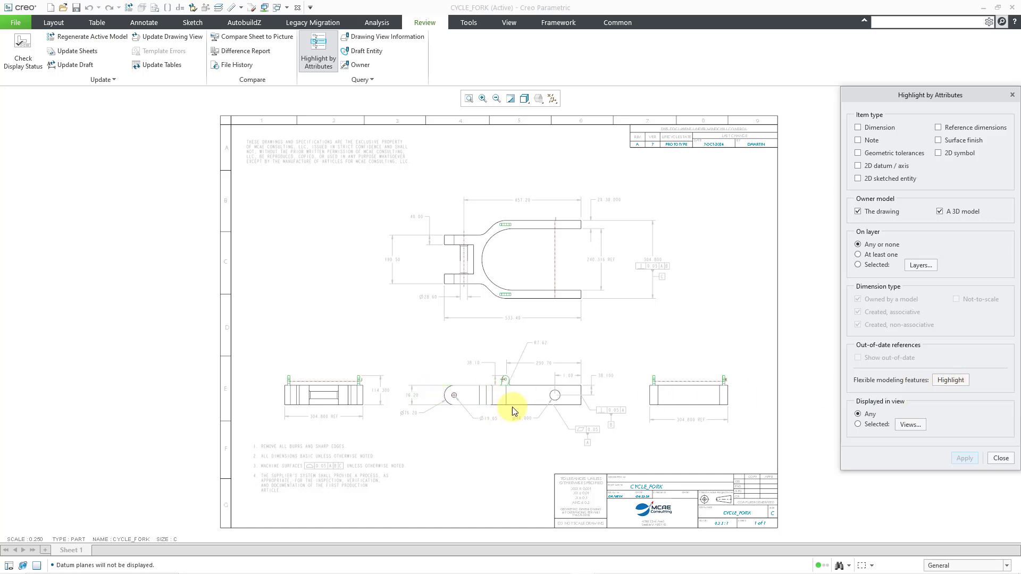
{"action": "scroll", "coordinate": [508, 399], "scroll_direction": "down", "scroll_amount": 2}
{"action": "scroll", "coordinate": [505, 398], "scroll_direction": "down", "scroll_amount": 2}
{"action": "scroll", "coordinate": [357, 303], "scroll_direction": "down", "scroll_amount": 3}
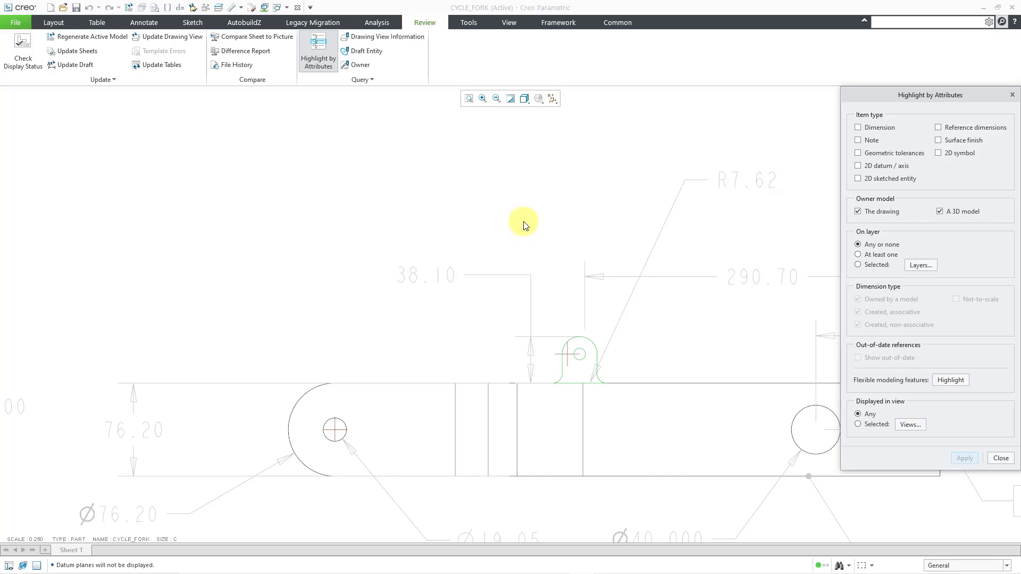
{"action": "left_click", "coordinate": [511, 100]}
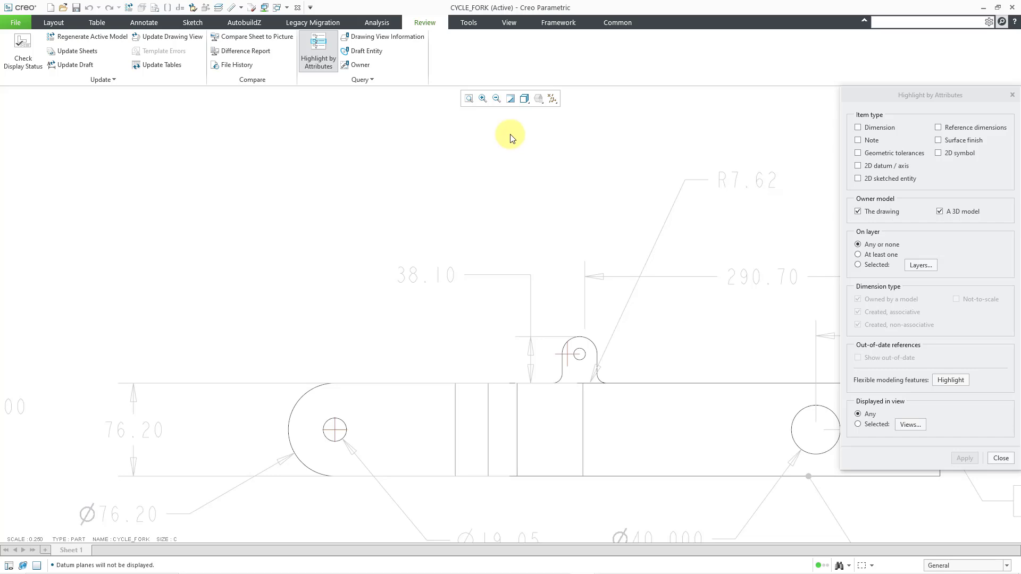
- Highlight all notes on the sheet, with both the drawing and a 3D model as owner
{"action": "scroll", "coordinate": [293, 297], "scroll_direction": "up", "scroll_amount": 2}
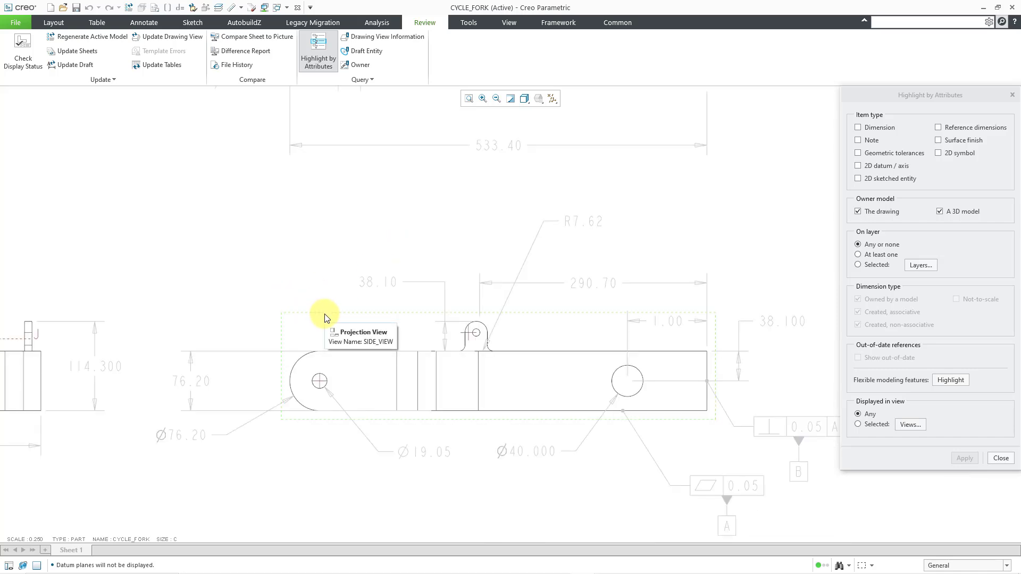
{"action": "scroll", "coordinate": [439, 364], "scroll_direction": "up", "scroll_amount": 3}
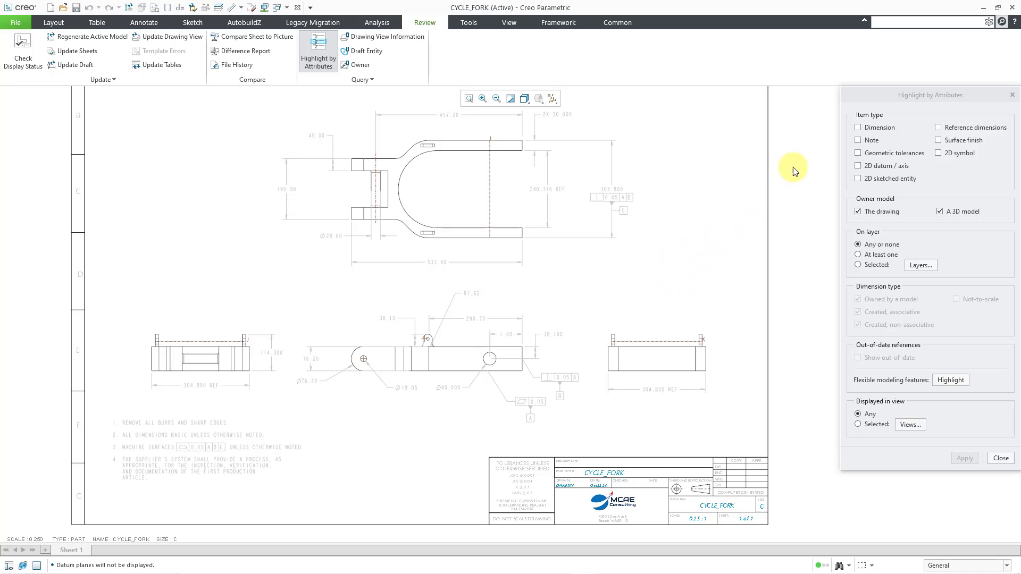
{"action": "left_click", "coordinate": [859, 141]}
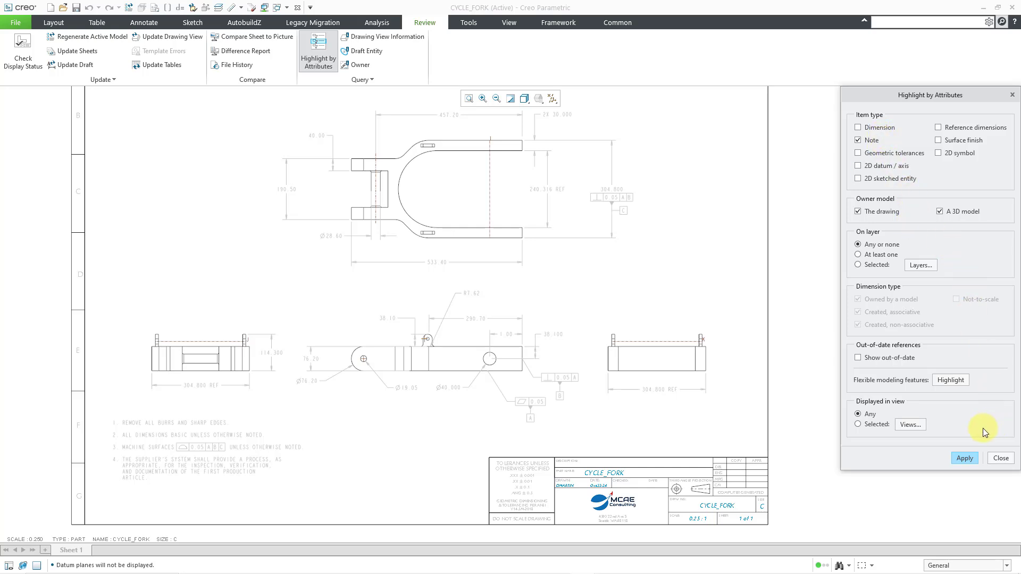
{"action": "left_click", "coordinate": [963, 461]}
{"action": "scroll", "coordinate": [589, 462], "scroll_direction": "up", "scroll_amount": 1}
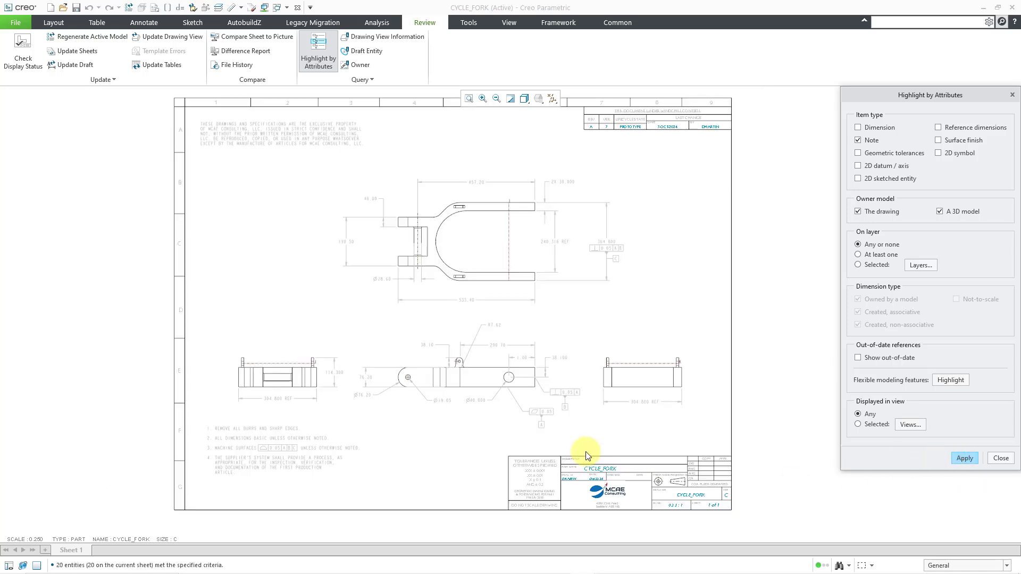
{"action": "left_click", "coordinate": [965, 459]}
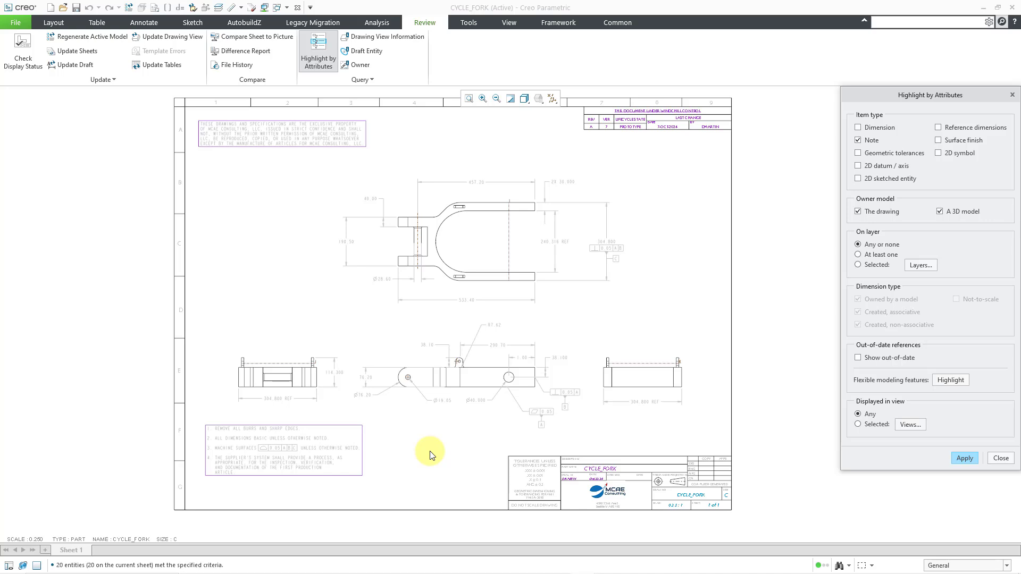
- Switch the highlighted item type from notes to geometric tolerances, limited to those owned by a 3D model
{"action": "left_click", "coordinate": [858, 154]}
{"action": "left_click", "coordinate": [858, 140]}
{"action": "left_click", "coordinate": [857, 212]}
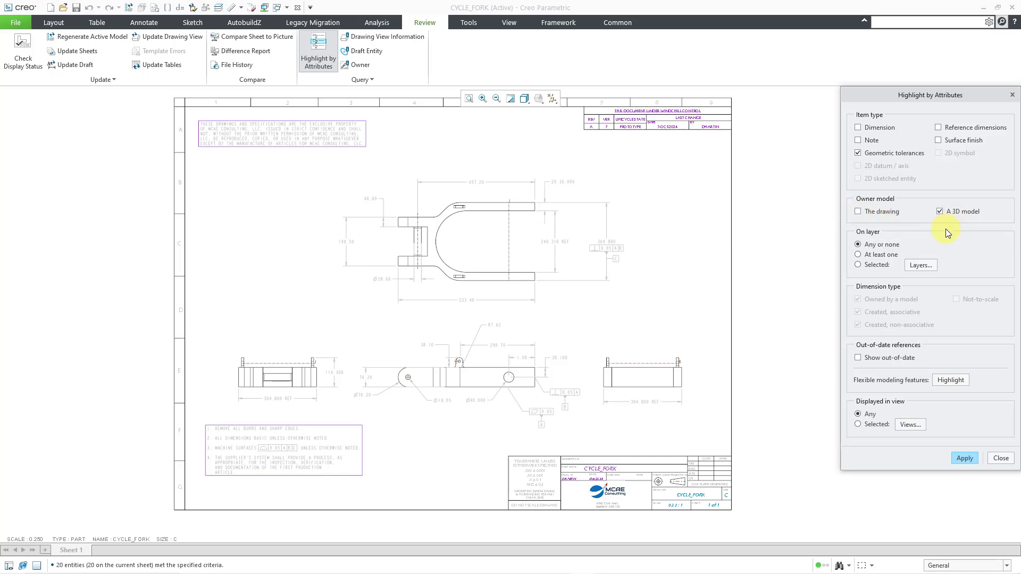
{"action": "left_click", "coordinate": [965, 458]}
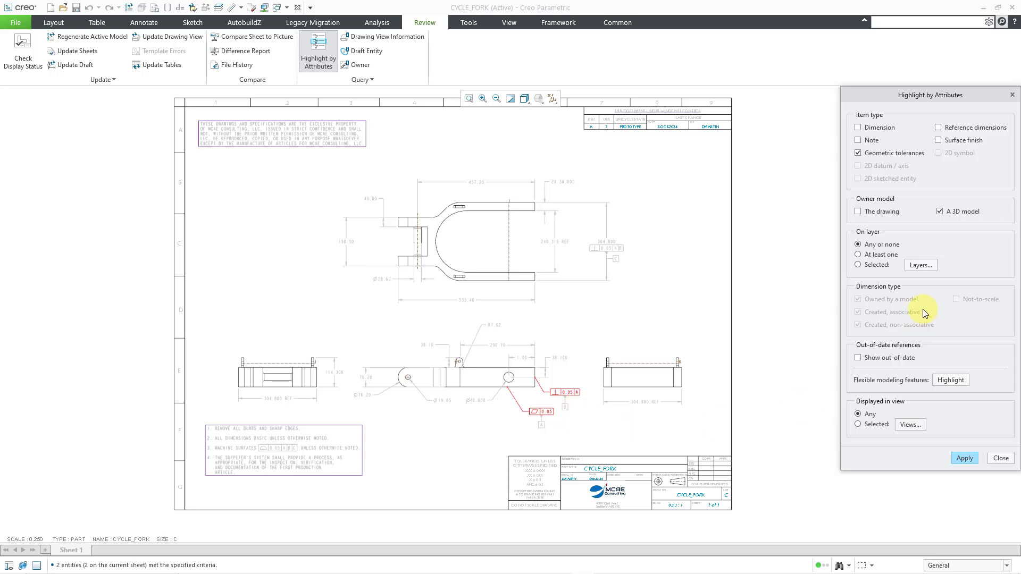
- Highlight only the geometric tolerances owned by the drawing, repainting the sheet before and after
{"action": "left_click", "coordinate": [939, 211]}
{"action": "left_click", "coordinate": [878, 211]}
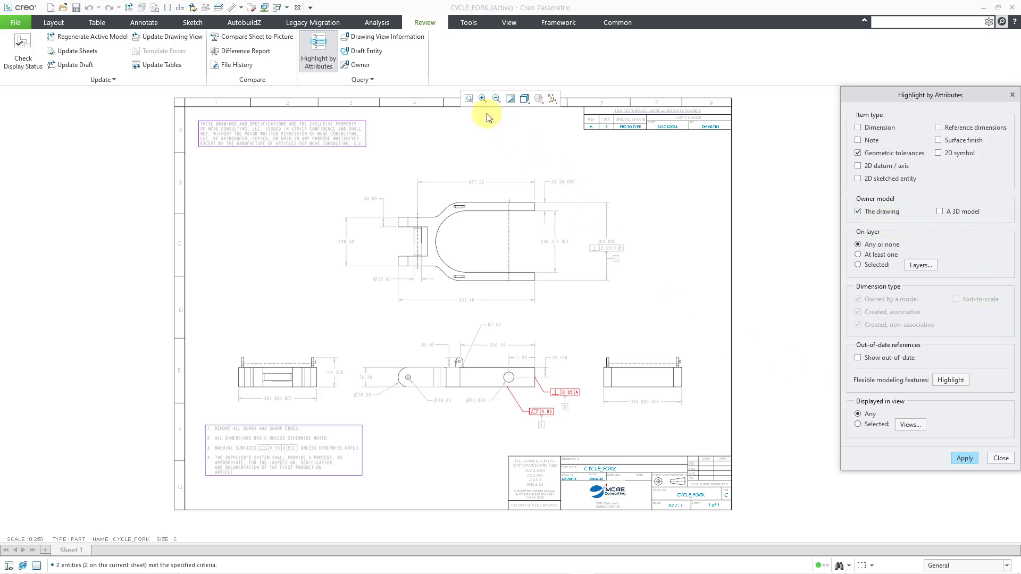
{"action": "left_click", "coordinate": [510, 100]}
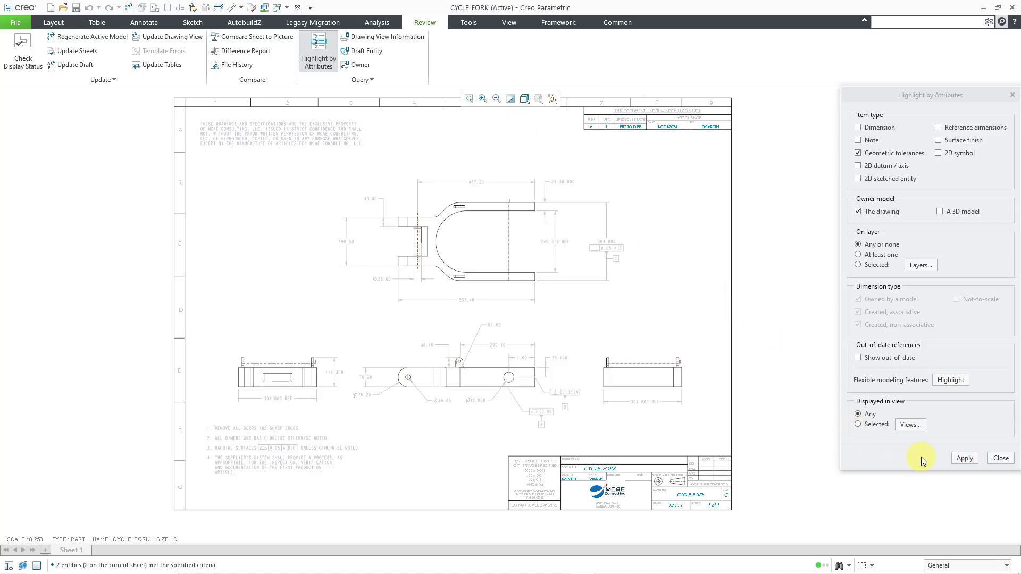
{"action": "left_click", "coordinate": [963, 460]}
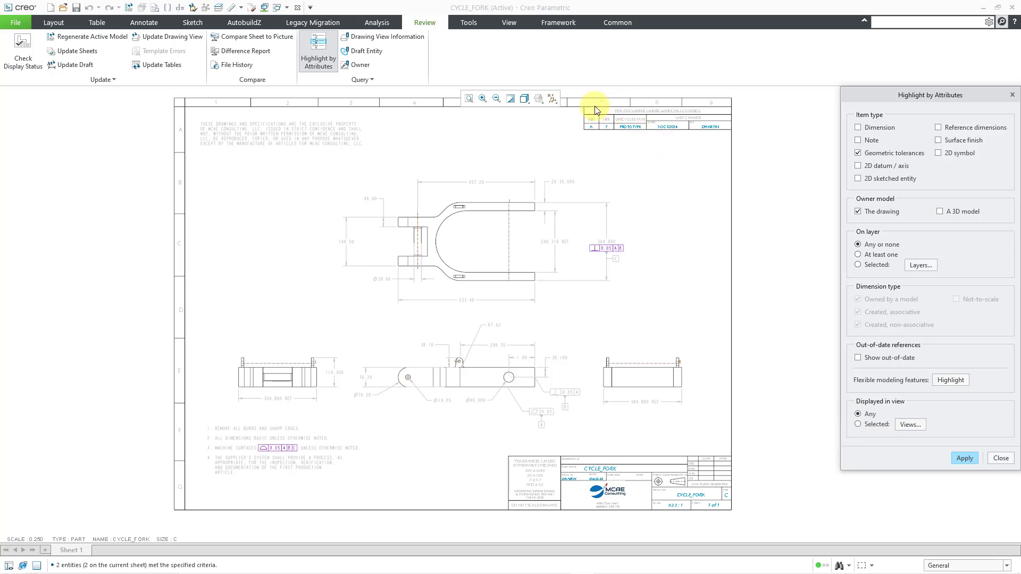
{"action": "left_click", "coordinate": [511, 99]}
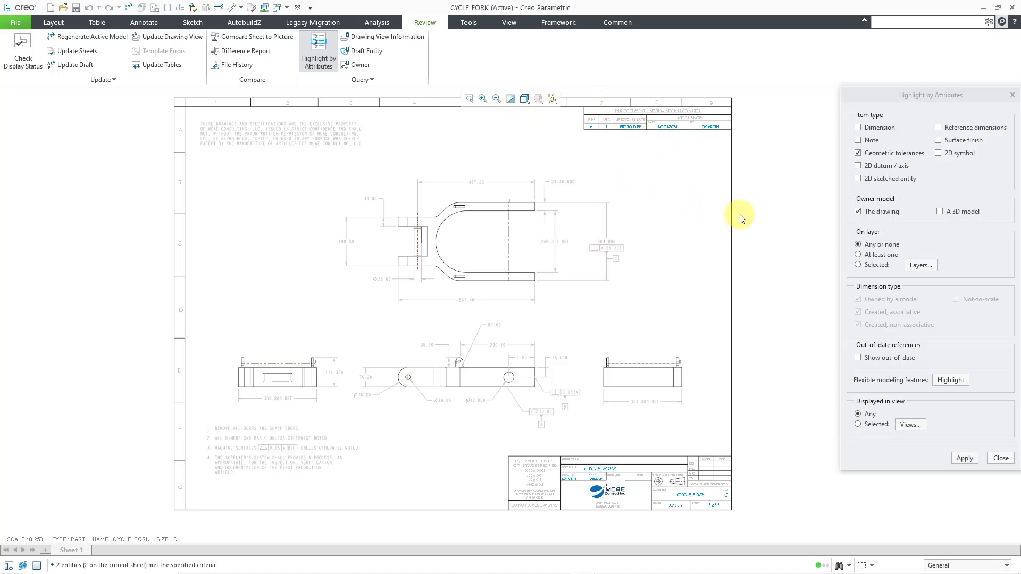
- Set the item type to only 2D datum / axis, view the Draft Datum types, and highlight the drawing-owned matches
{"action": "left_click", "coordinate": [858, 166]}
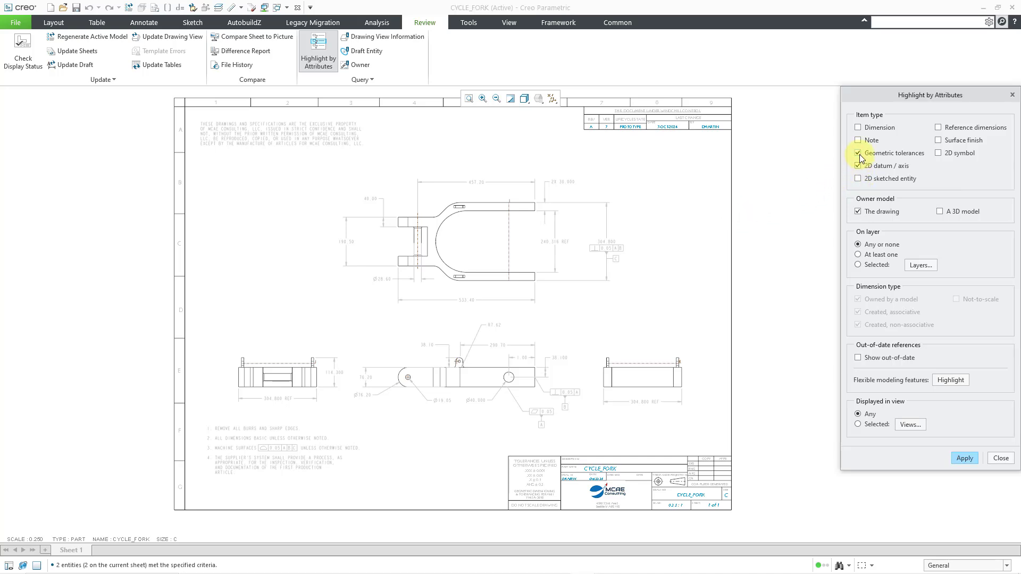
{"action": "left_click", "coordinate": [859, 153]}
{"action": "left_click", "coordinate": [155, 24]}
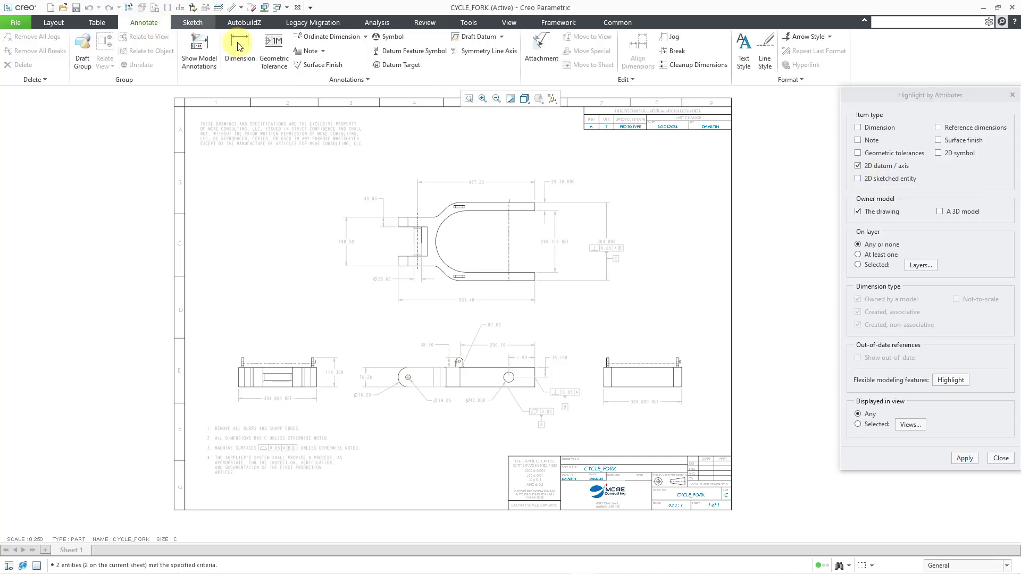
{"action": "left_click", "coordinate": [502, 37]}
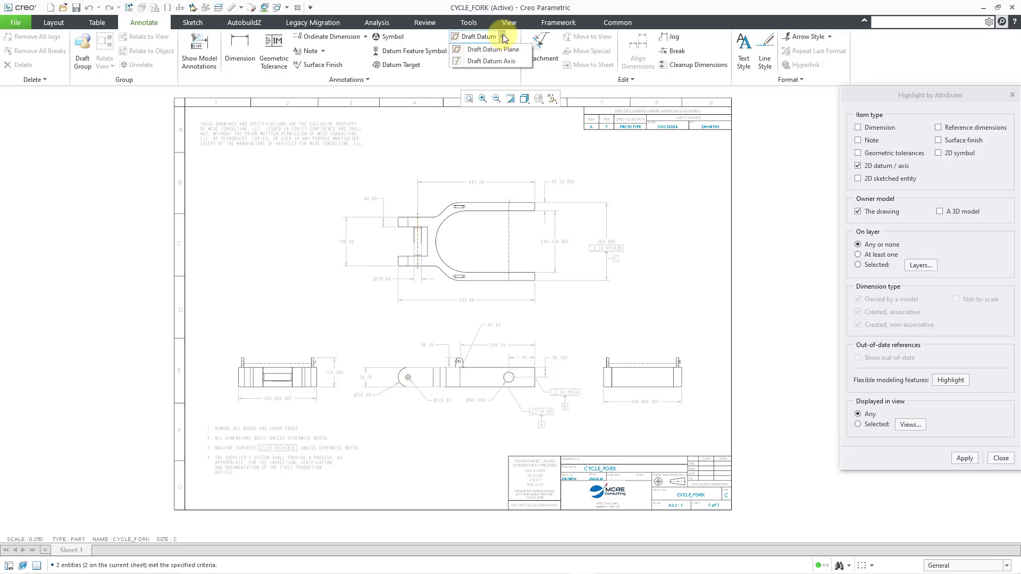
{"action": "left_click", "coordinate": [503, 37]}
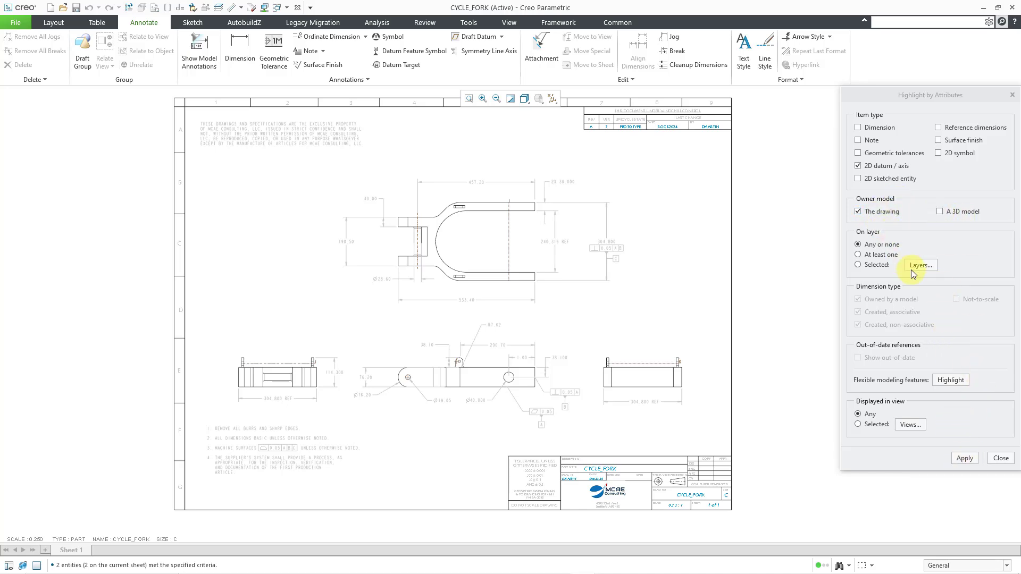
{"action": "left_click", "coordinate": [963, 459]}
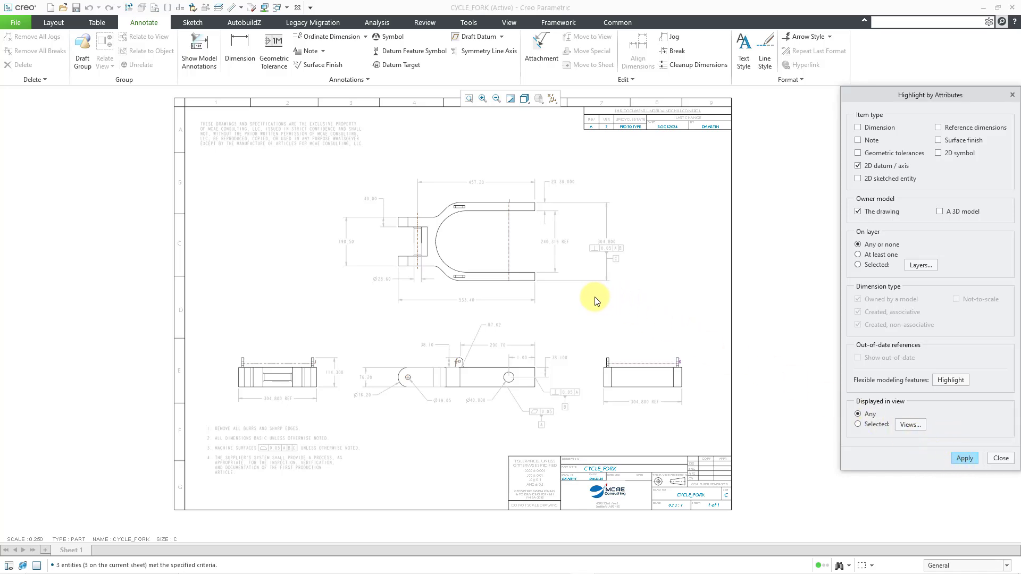
- Repaint and reapply the 2D datum / axis highlighting to inspect the axis across the fork arms, then clear it
{"action": "scroll", "coordinate": [522, 222], "scroll_direction": "up", "scroll_amount": 6}
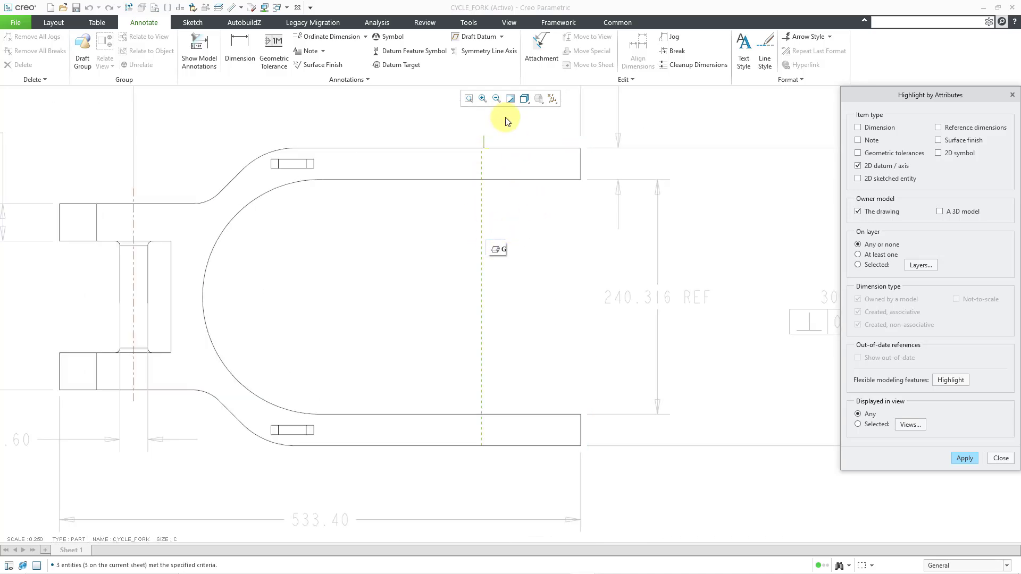
{"action": "left_click", "coordinate": [511, 99]}
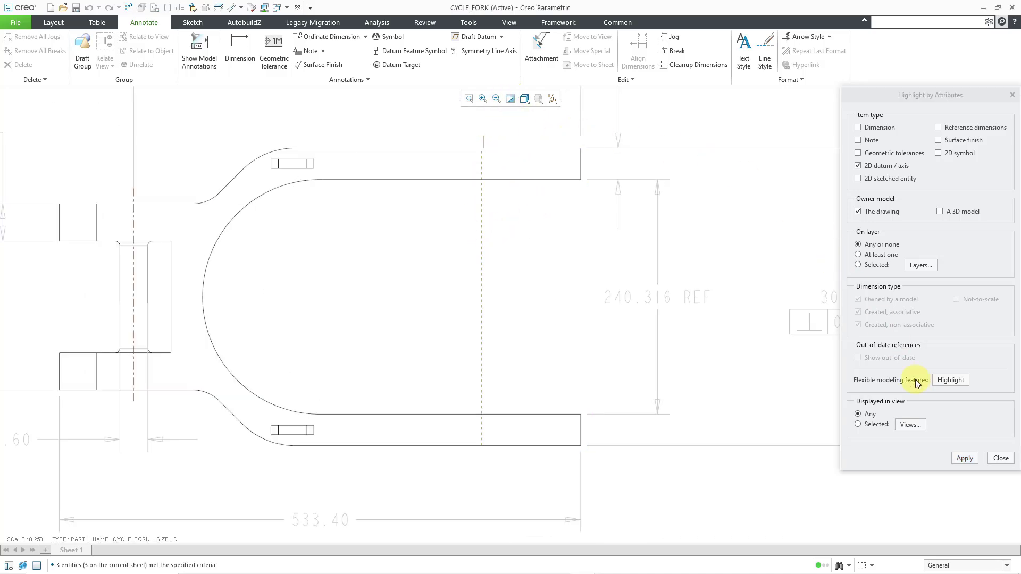
{"action": "left_click", "coordinate": [964, 458]}
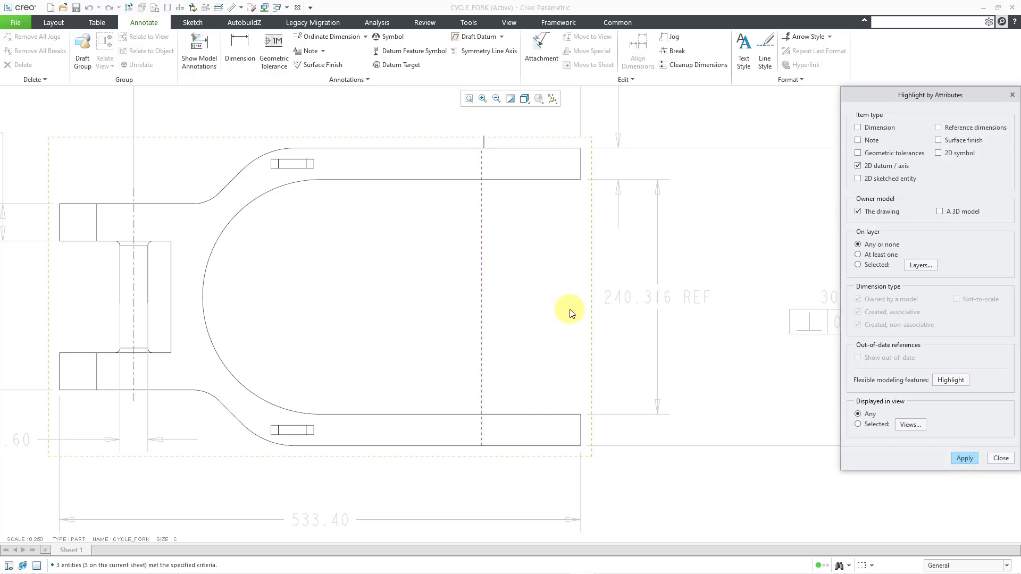
{"action": "scroll", "coordinate": [580, 301], "scroll_direction": "down", "scroll_amount": 3}
{"action": "scroll", "coordinate": [580, 301], "scroll_direction": "down", "scroll_amount": 2}
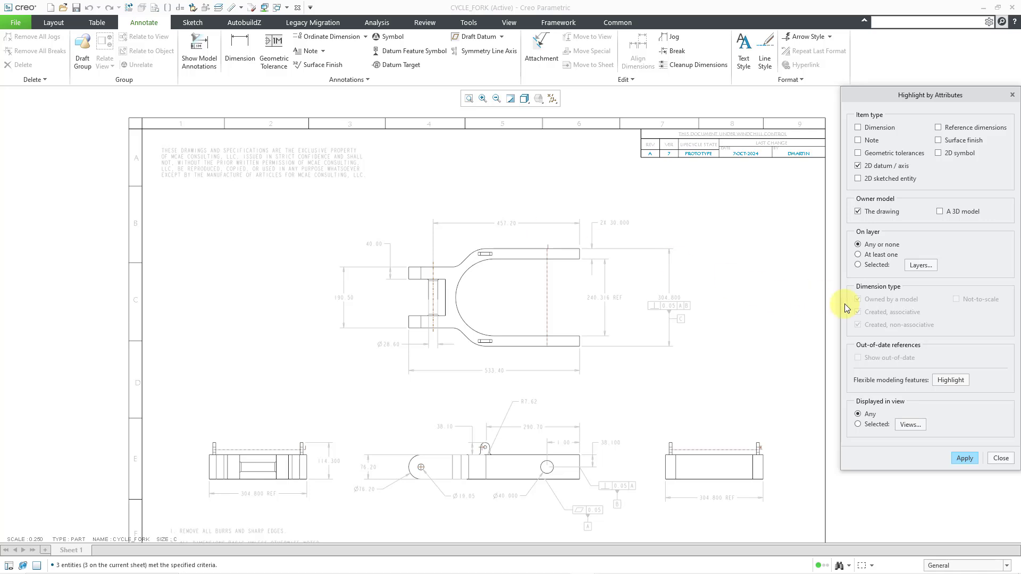
{"action": "left_click", "coordinate": [512, 101]}
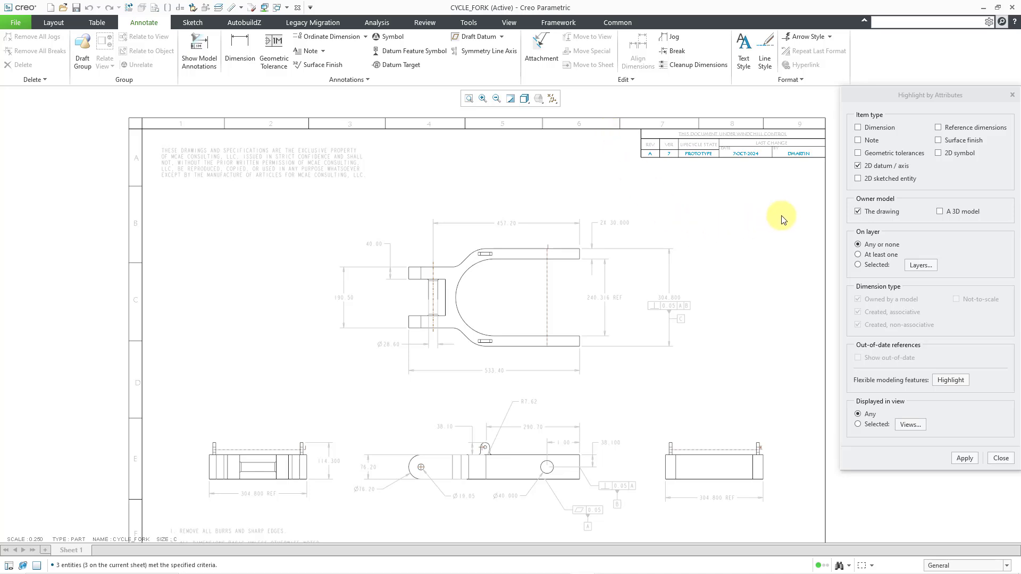
- Highlight only the 2D sketched entities owned by the drawing and inspect them in the views
{"action": "left_click", "coordinate": [858, 179]}
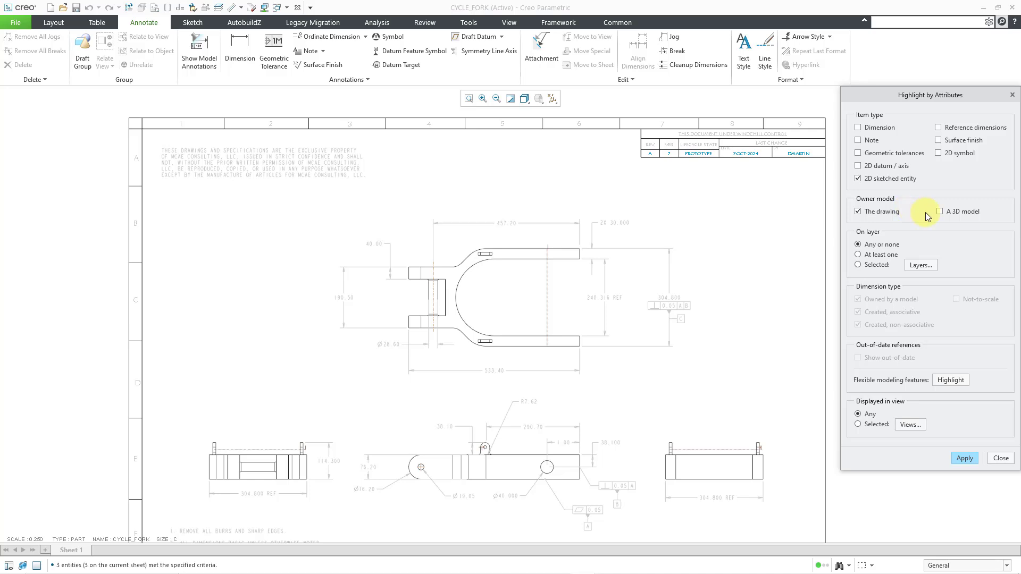
{"action": "left_click", "coordinate": [966, 461]}
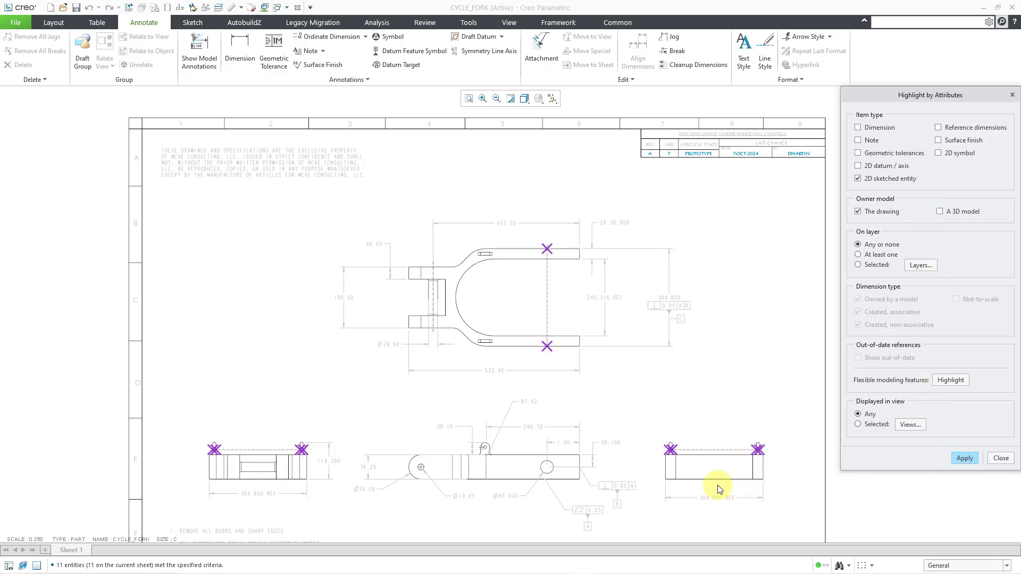
{"action": "scroll", "coordinate": [665, 465], "scroll_direction": "up", "scroll_amount": 1}
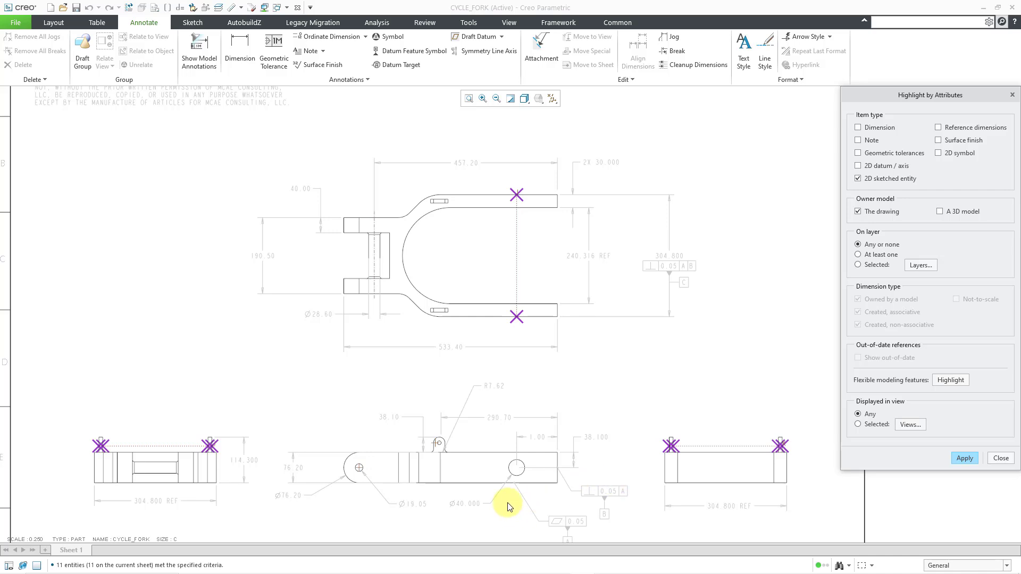
- Repaint and reapply the 2D sketched entity highlighting to inspect the drawing-owned circle around the 40 mm hole in the side view
{"action": "scroll", "coordinate": [508, 497], "scroll_direction": "up", "scroll_amount": 5}
{"action": "scroll", "coordinate": [509, 496], "scroll_direction": "up", "scroll_amount": 1}
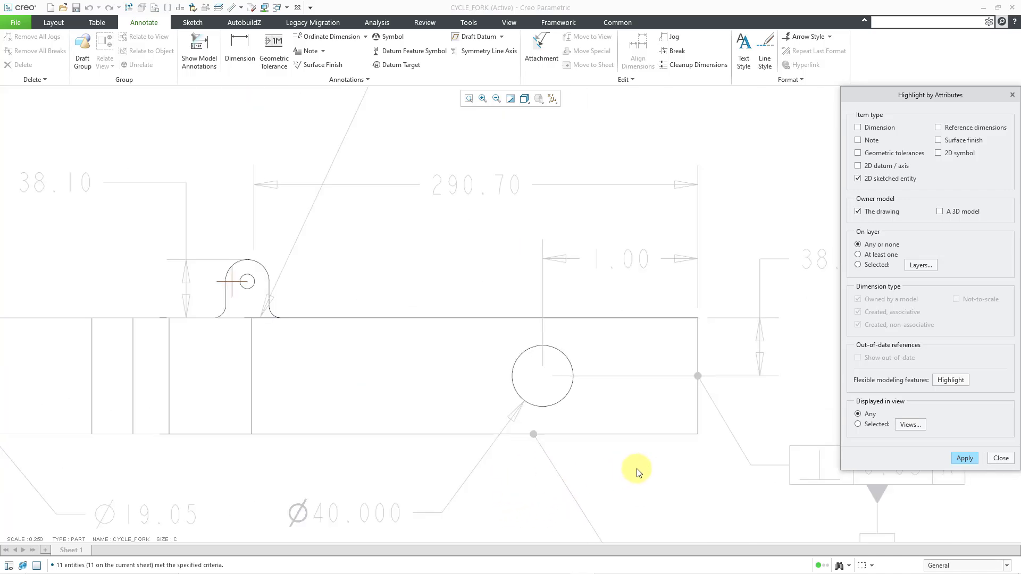
{"action": "left_click", "coordinate": [511, 99]}
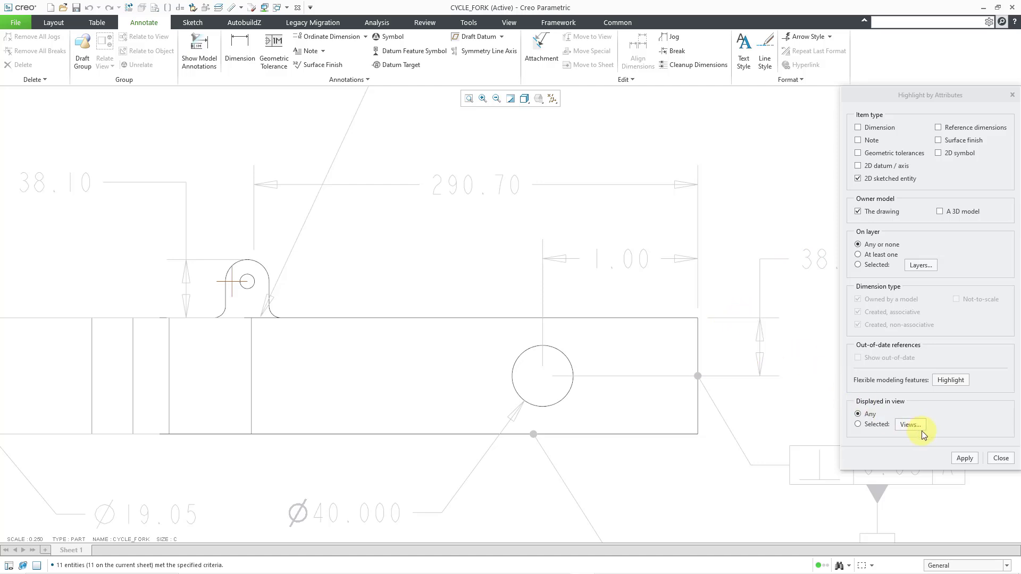
{"action": "left_click", "coordinate": [966, 458]}
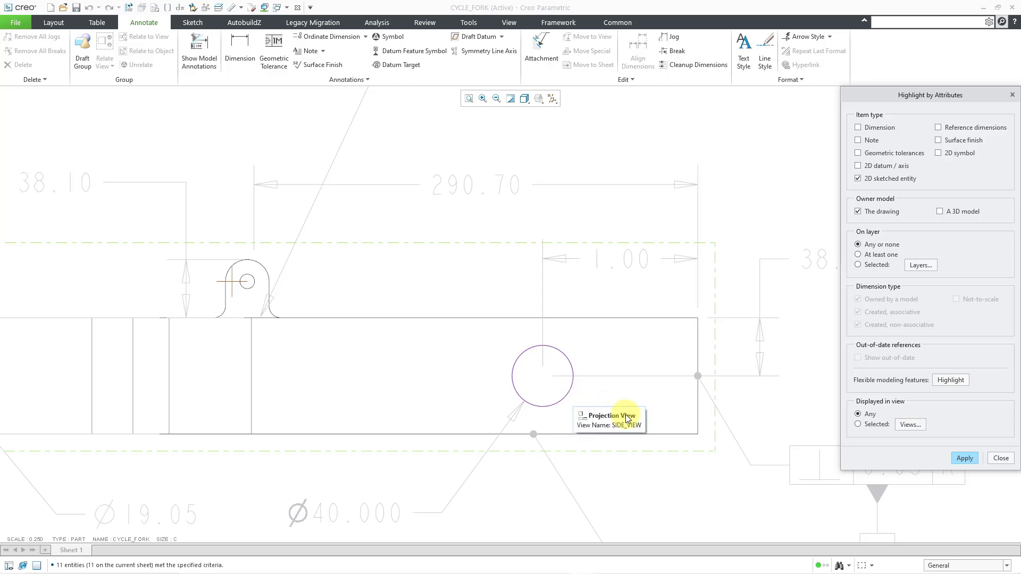
{"action": "scroll", "coordinate": [490, 337], "scroll_direction": "up", "scroll_amount": 1}
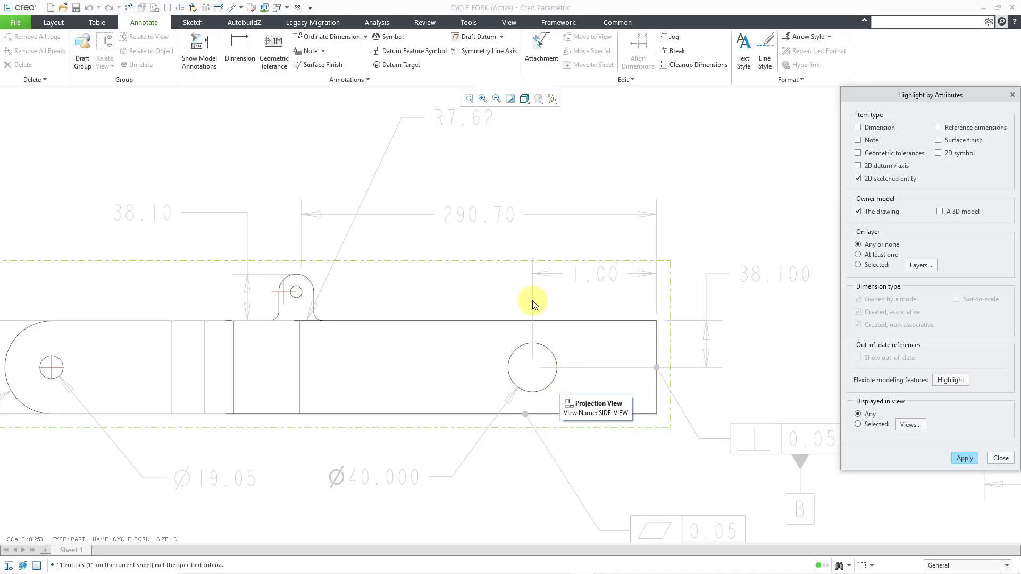
- View the drawing's sketching tools, inspect the draft circle in the side view, and repaint the sheet to clear the highlighting
{"action": "left_click", "coordinate": [201, 22]}
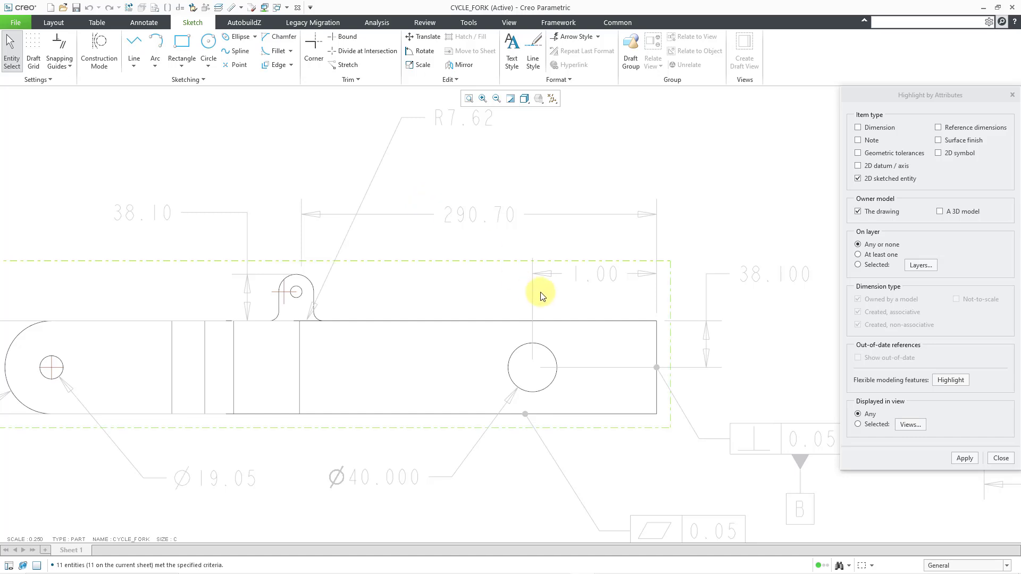
{"action": "scroll", "coordinate": [548, 293], "scroll_direction": "up", "scroll_amount": 3}
{"action": "scroll", "coordinate": [557, 351], "scroll_direction": "up", "scroll_amount": 5}
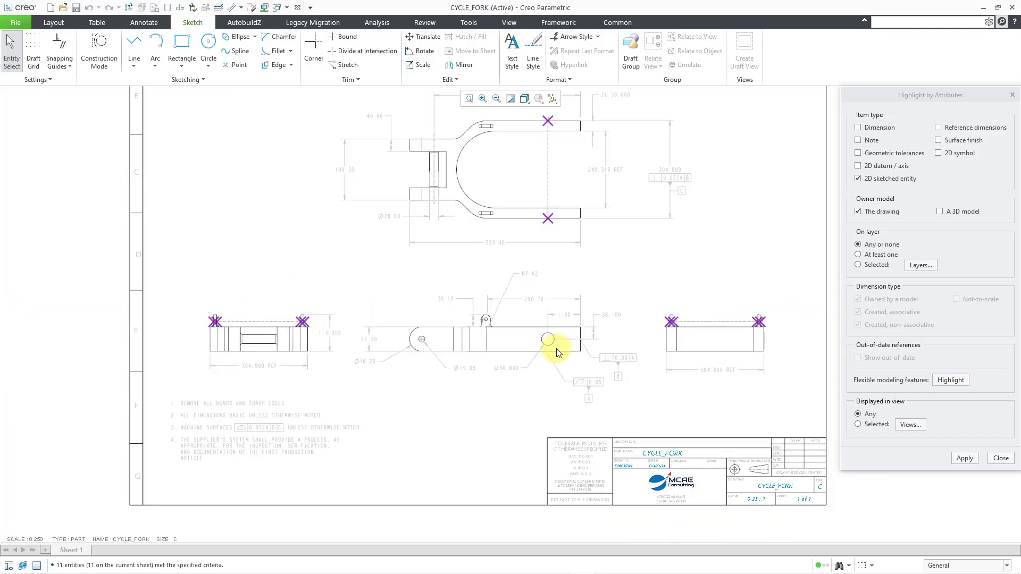
{"action": "scroll", "coordinate": [534, 215], "scroll_direction": "down", "scroll_amount": 2}
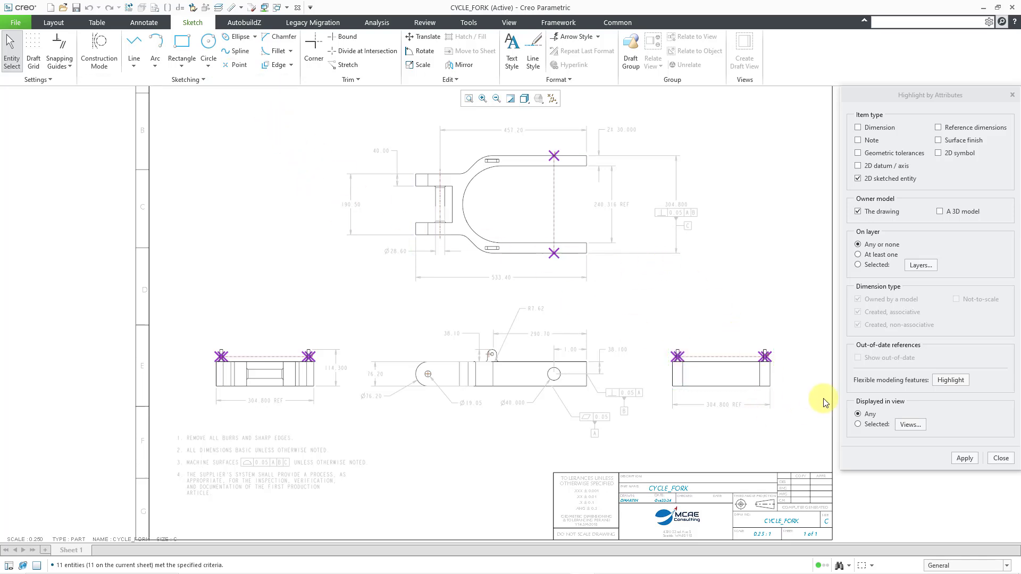
{"action": "left_click", "coordinate": [512, 101]}
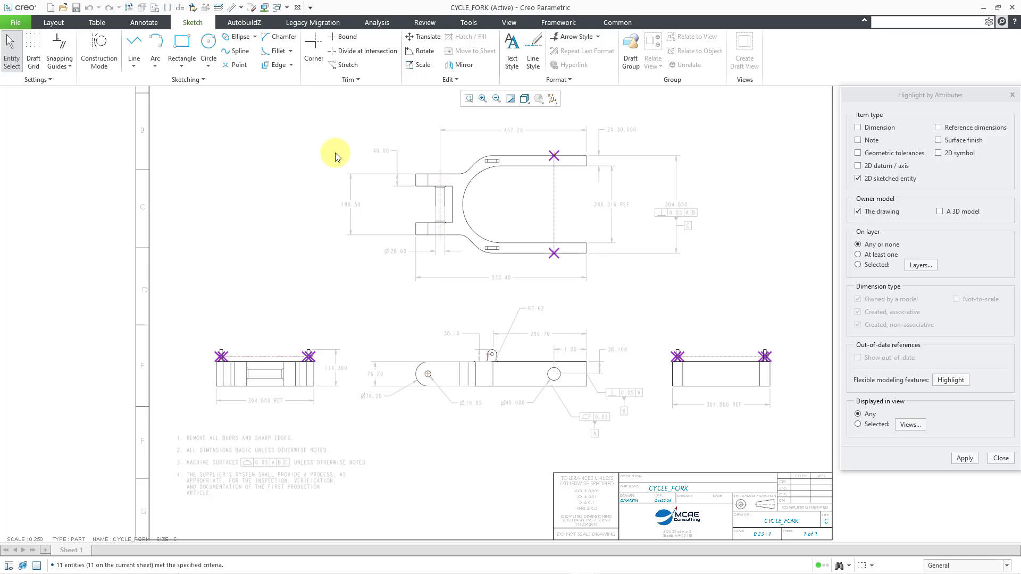
- Hide the drawing's HIDE layer, then close the layer tree and the navigator
{"action": "left_click", "coordinate": [506, 22]}
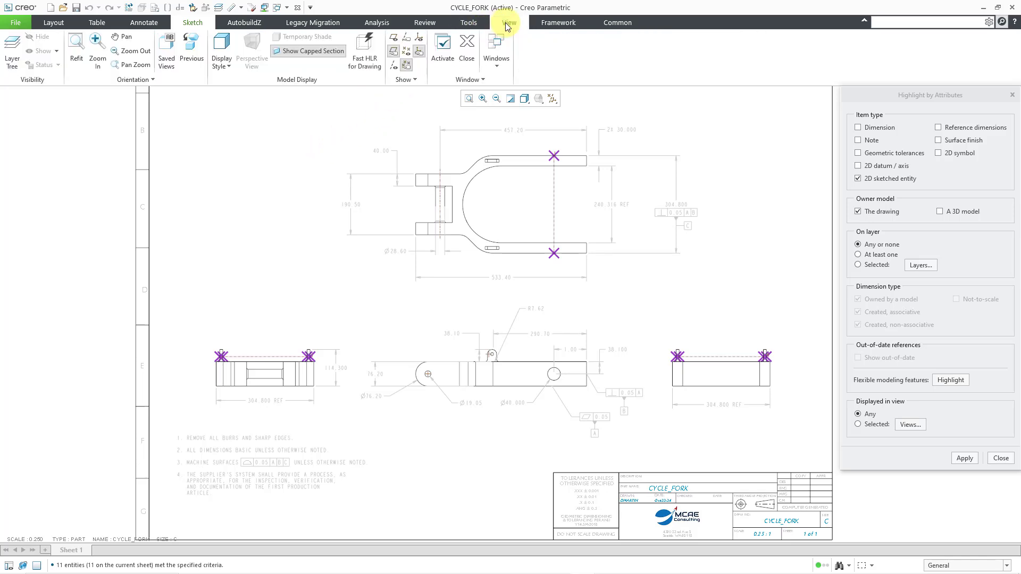
{"action": "left_click", "coordinate": [12, 52]}
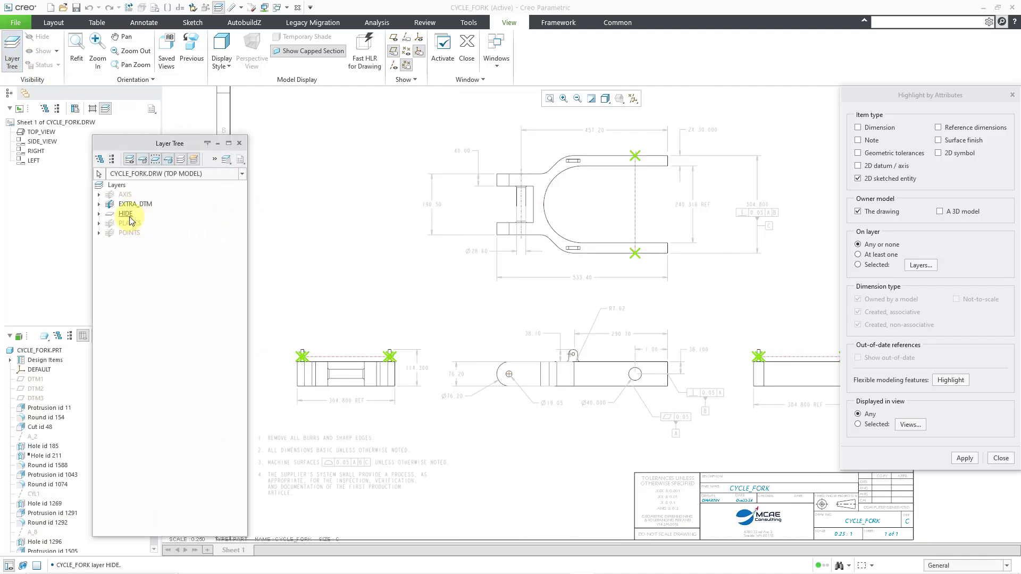
{"action": "left_click", "coordinate": [127, 215]}
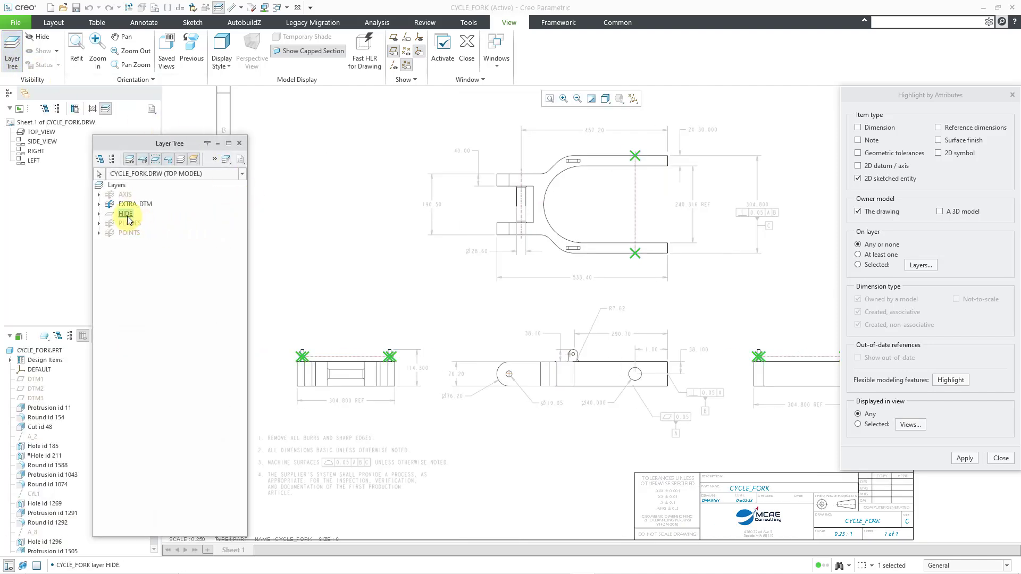
{"action": "right_click", "coordinate": [128, 219]}
{"action": "left_click", "coordinate": [154, 260]}
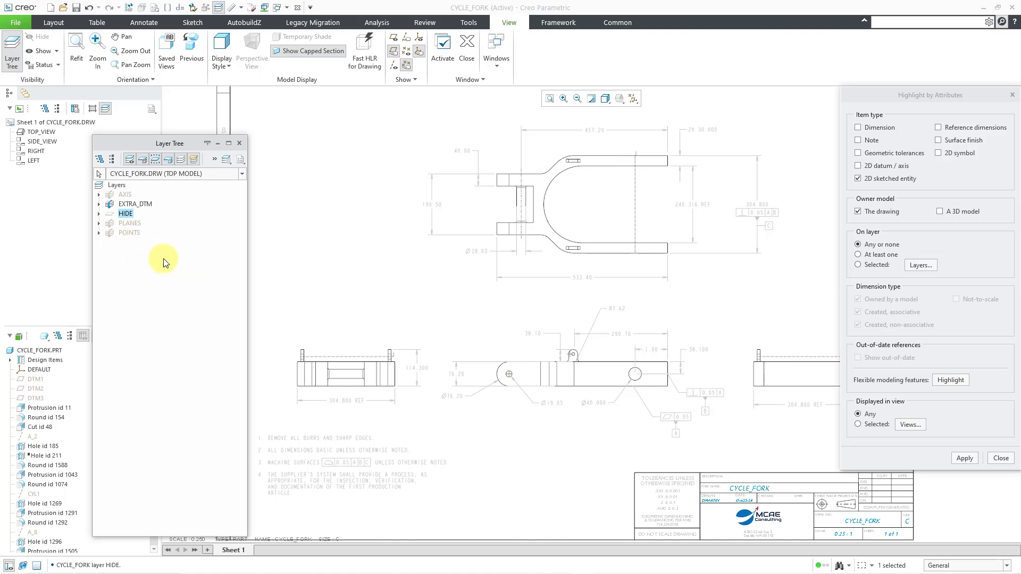
{"action": "left_click", "coordinate": [239, 143]}
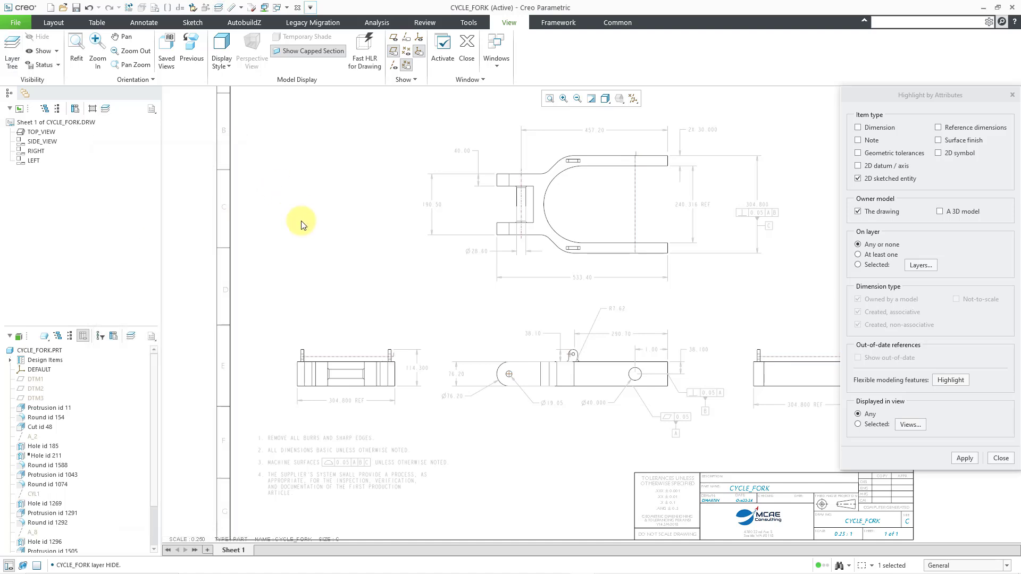
{"action": "left_click", "coordinate": [419, 18]}
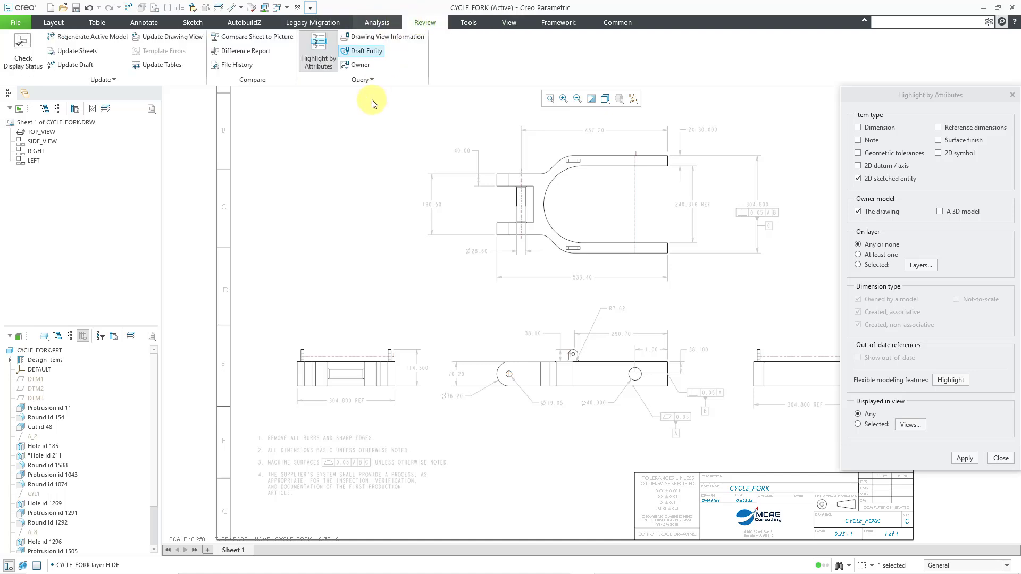
{"action": "left_click", "coordinate": [347, 154]}
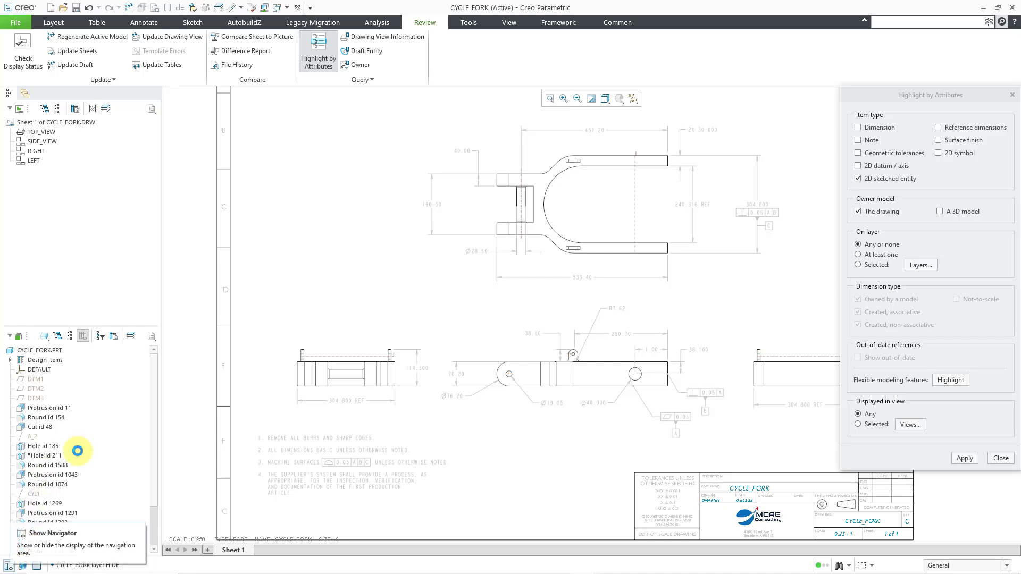
{"action": "left_click", "coordinate": [9, 566]}
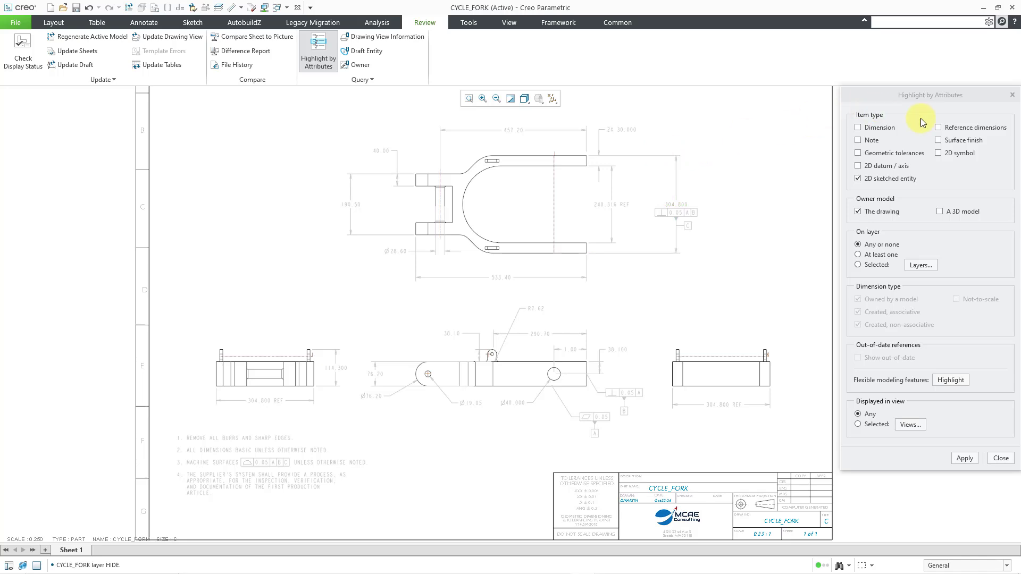
- Add reference dimensions to the item types, highlight the drawing-owned matches, and clear them with a repaint
{"action": "left_click", "coordinate": [938, 127]}
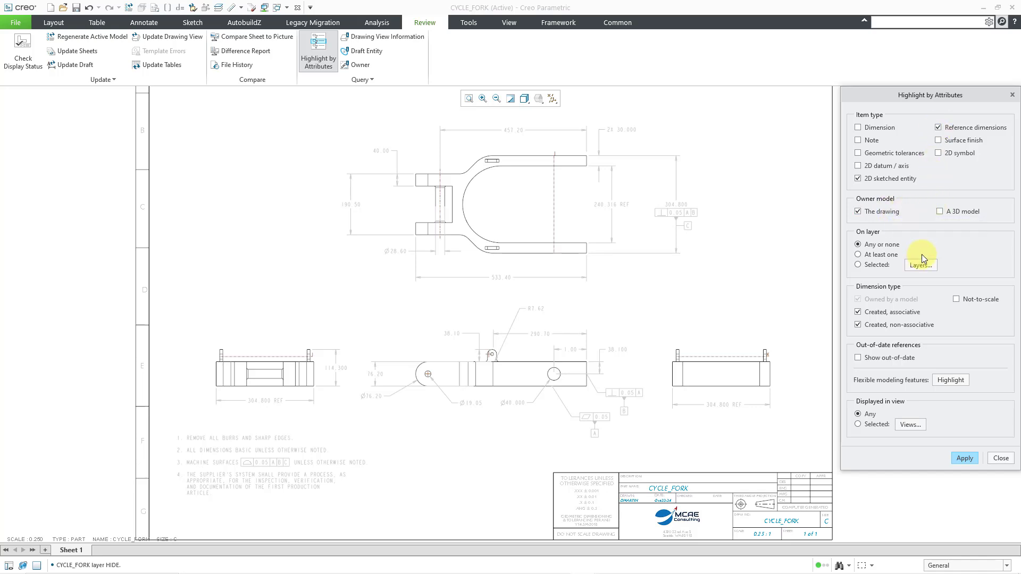
{"action": "left_click", "coordinate": [968, 458]}
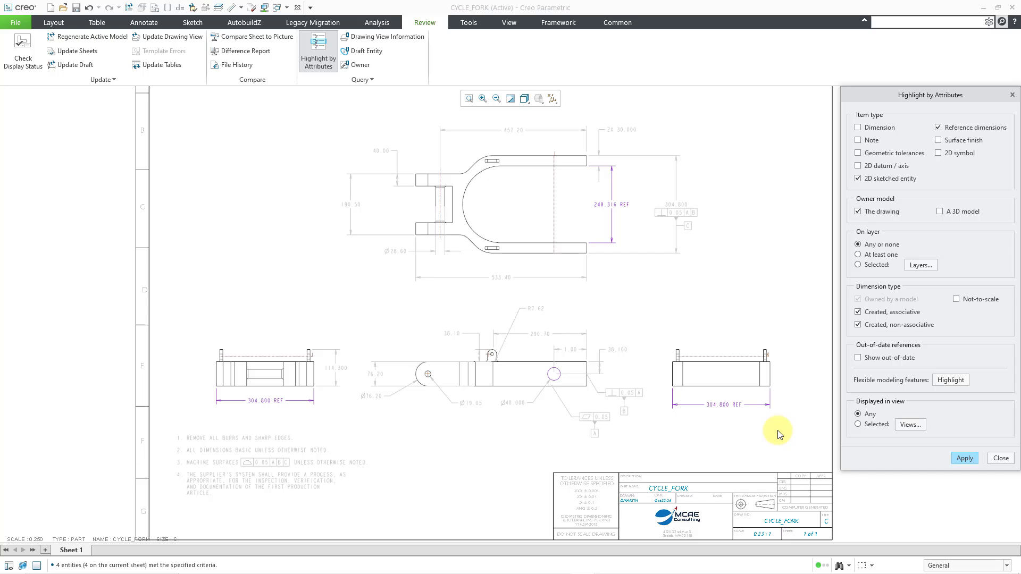
{"action": "left_click", "coordinate": [511, 100]}
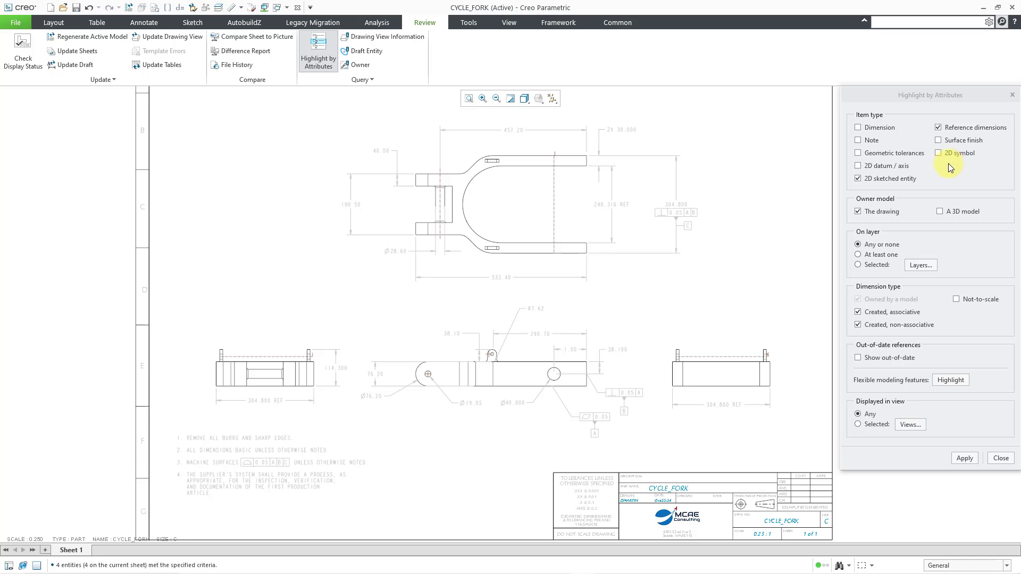
- Limit the item type to dimensions and the owner to a 3D model, and highlight the matches
{"action": "left_click", "coordinate": [857, 179]}
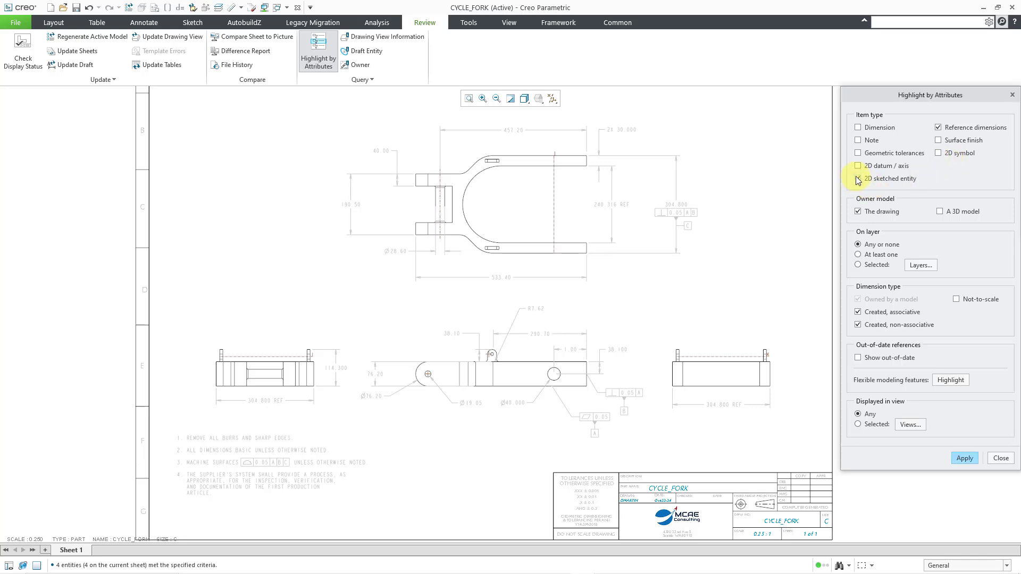
{"action": "left_click", "coordinate": [938, 127]}
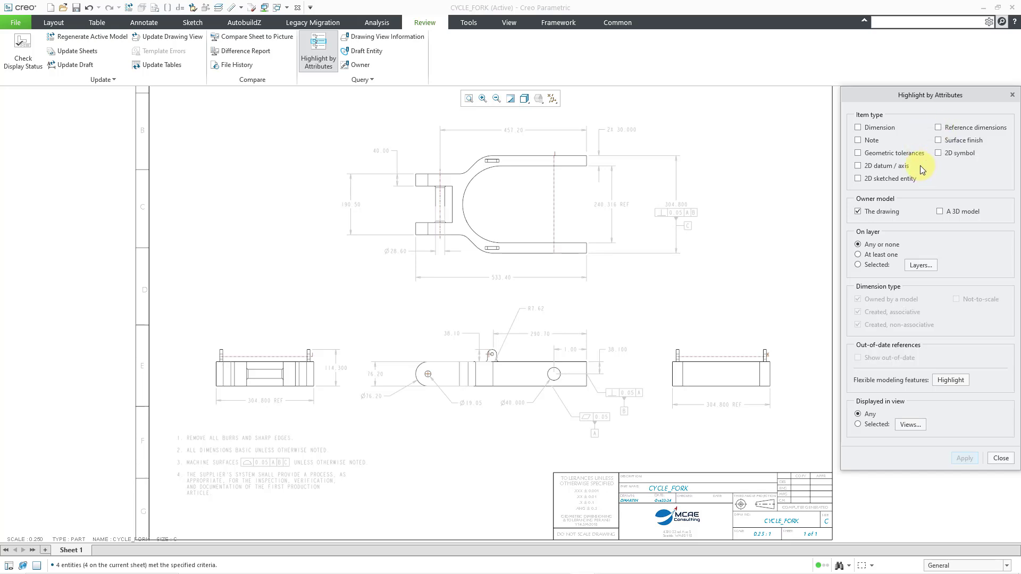
{"action": "left_click", "coordinate": [858, 127]}
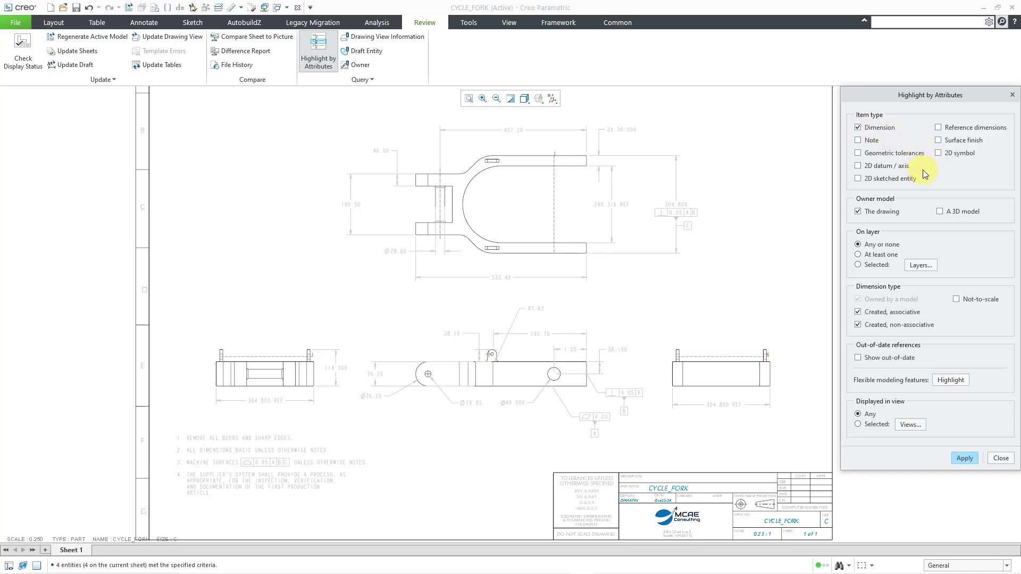
{"action": "left_click", "coordinate": [940, 212]}
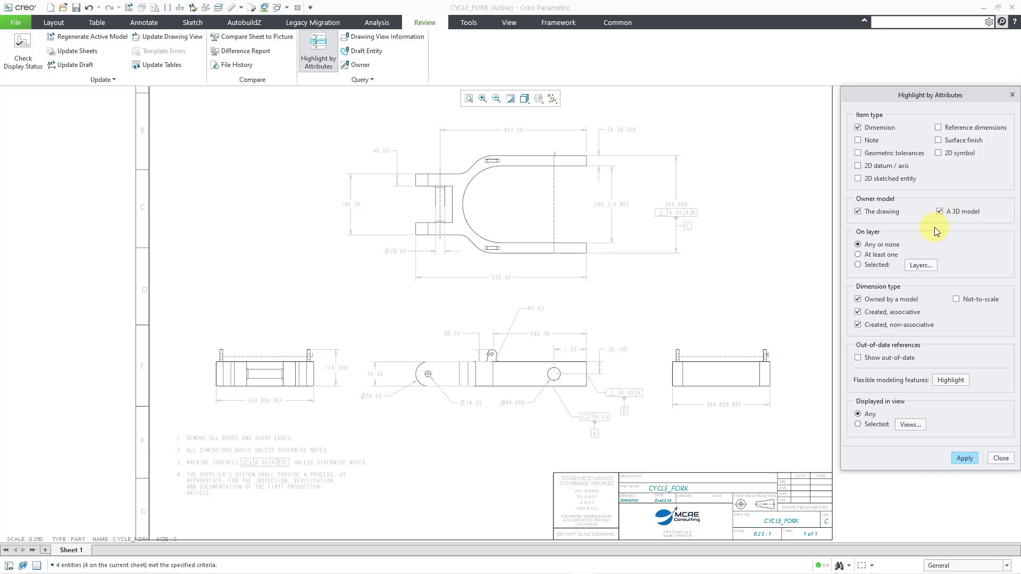
{"action": "left_click", "coordinate": [858, 212]}
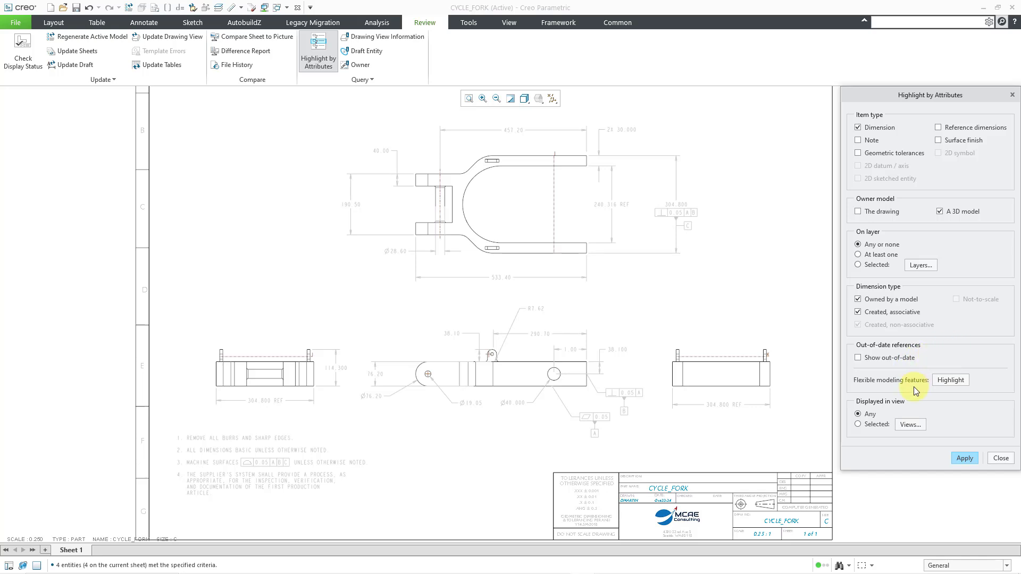
{"action": "left_click", "coordinate": [962, 458]}
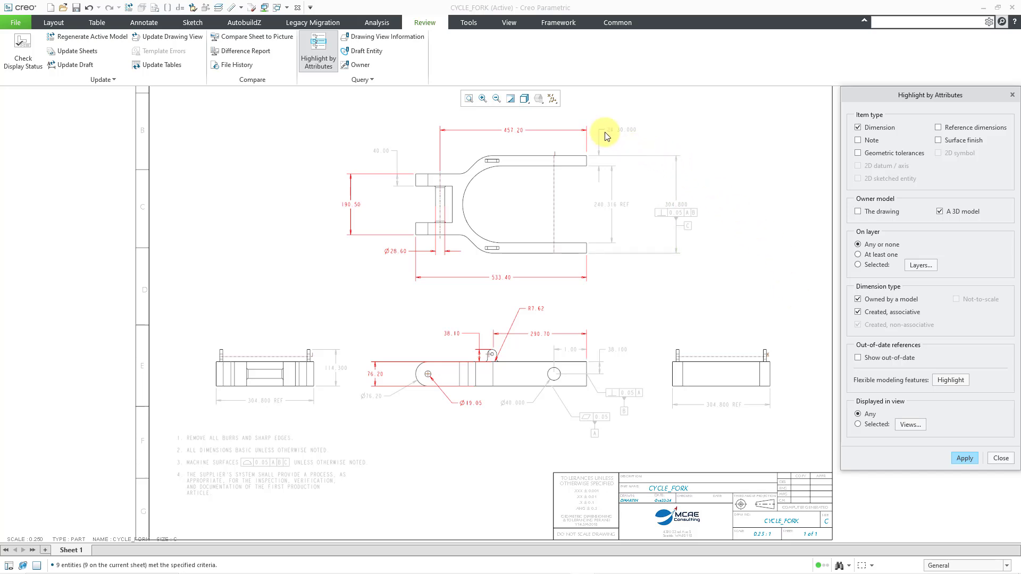
- Switch the dimensions to their symbolic names and inspect the names across the top and side views
{"action": "left_click", "coordinate": [464, 25]}
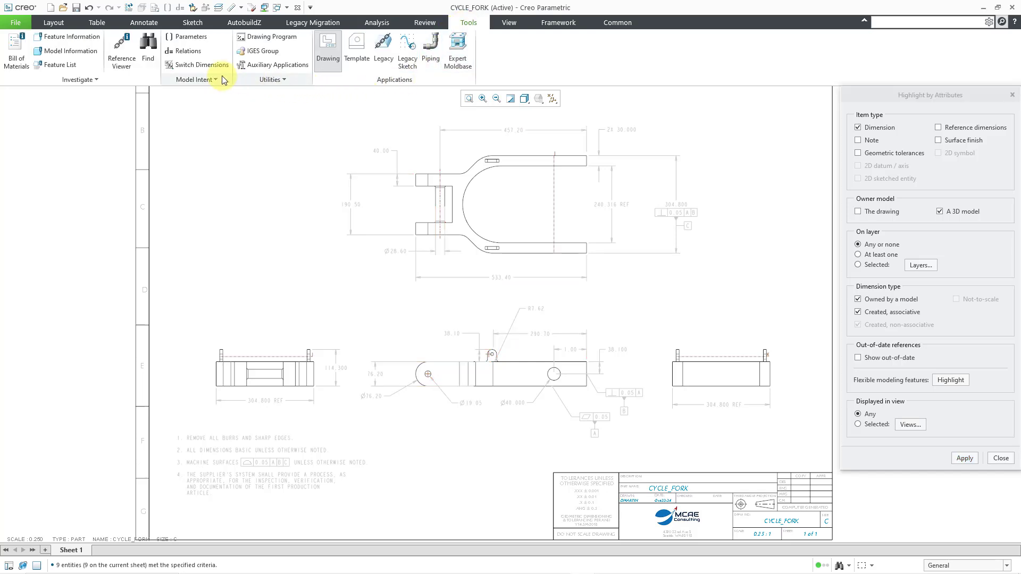
{"action": "left_click", "coordinate": [206, 66]}
{"action": "scroll", "coordinate": [483, 122], "scroll_direction": "up", "scroll_amount": 2}
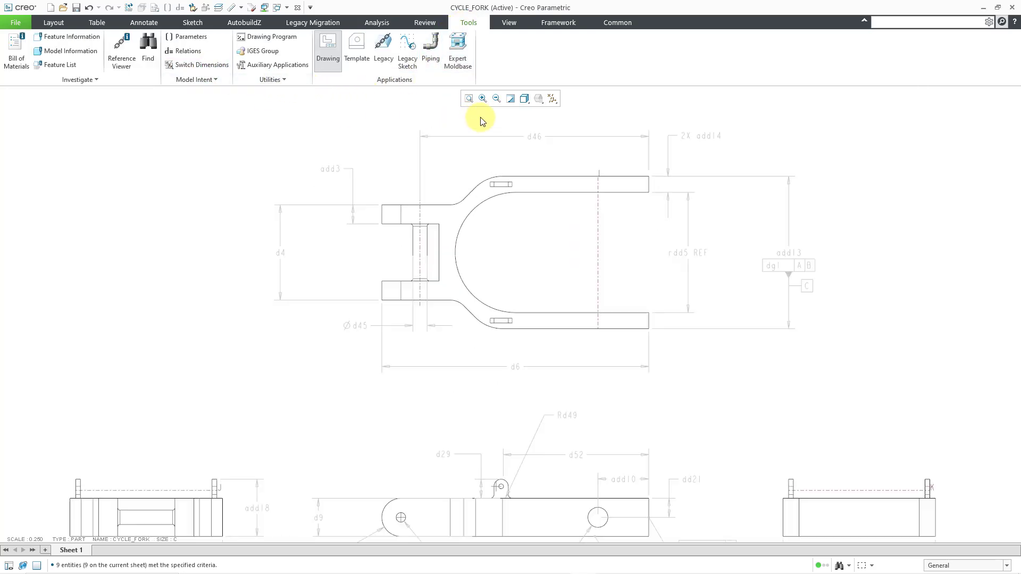
{"action": "scroll", "coordinate": [483, 121], "scroll_direction": "up", "scroll_amount": 1}
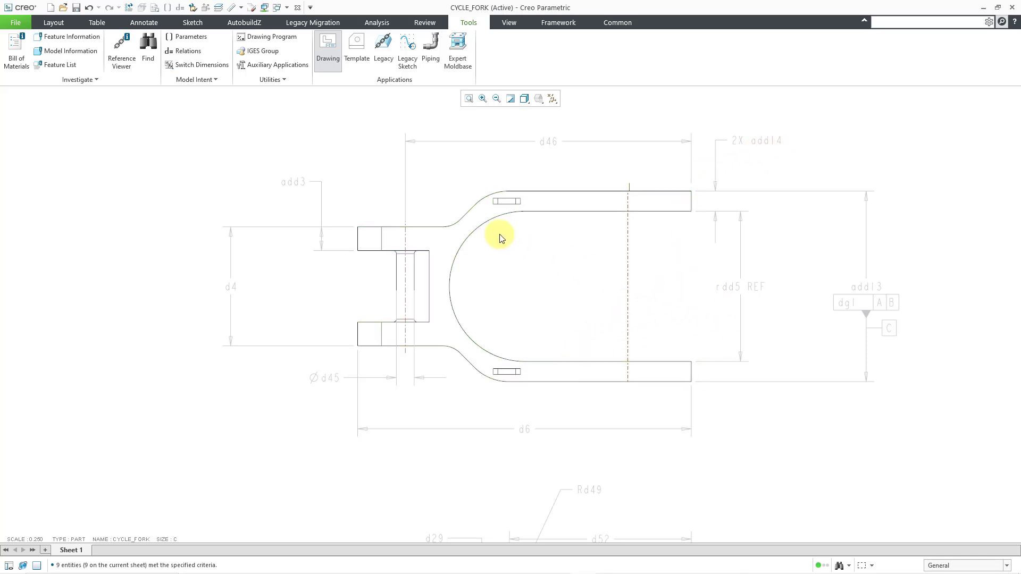
{"action": "scroll", "coordinate": [383, 191], "scroll_direction": "down", "scroll_amount": 4}
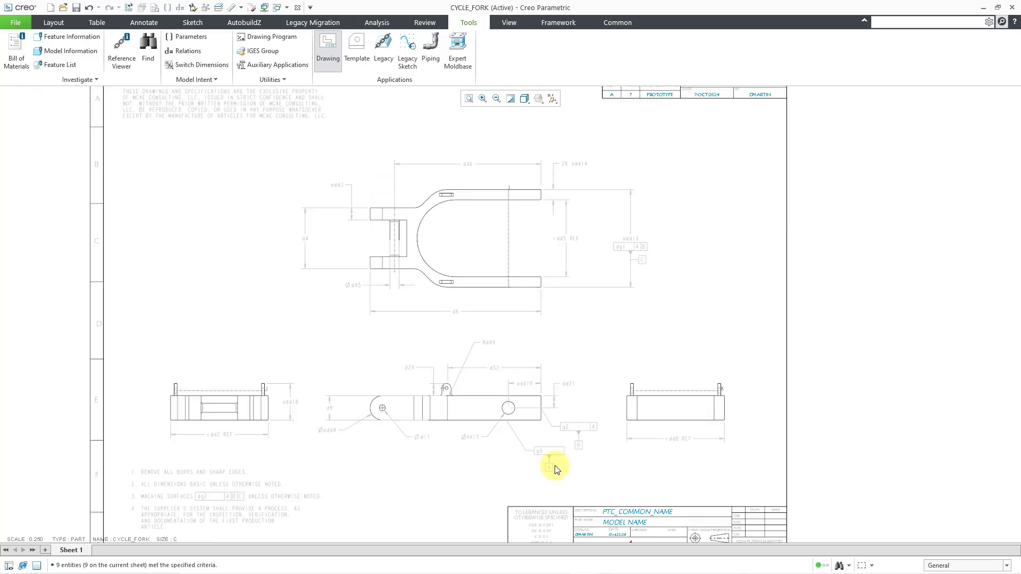
{"action": "scroll", "coordinate": [531, 452], "scroll_direction": "up", "scroll_amount": 3}
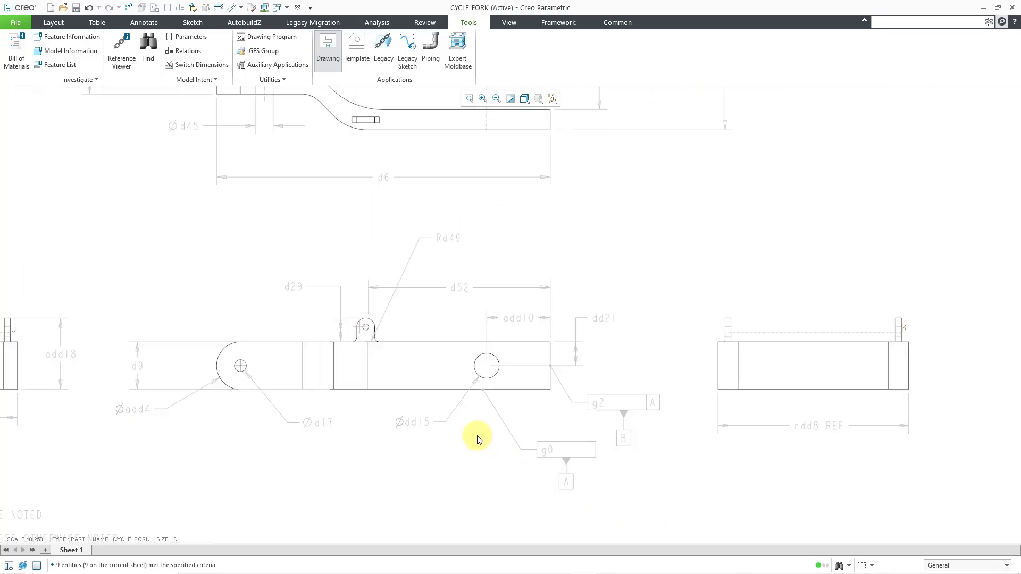
{"action": "scroll", "coordinate": [603, 445], "scroll_direction": "down", "scroll_amount": 2}
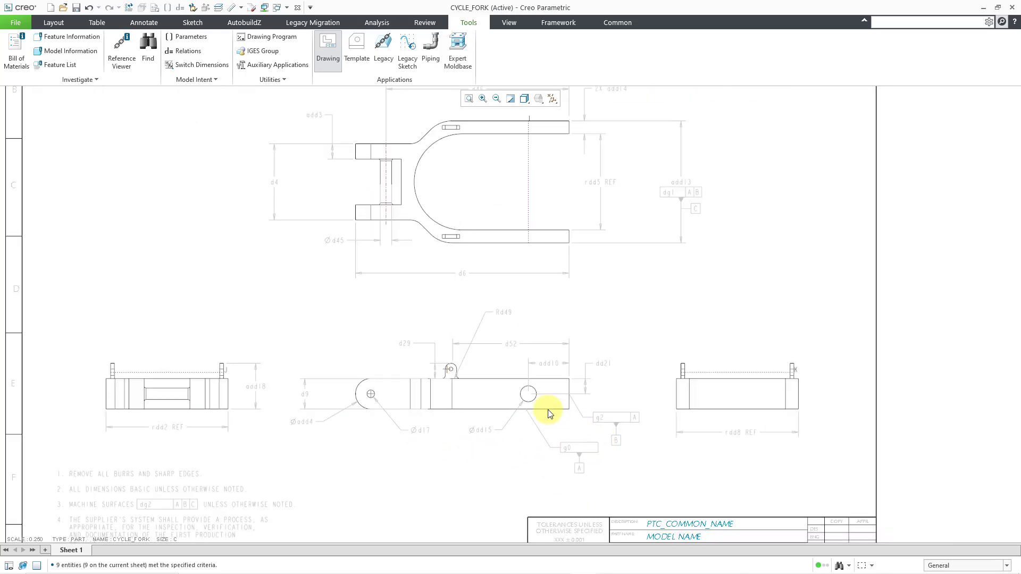
{"action": "scroll", "coordinate": [549, 414], "scroll_direction": "down", "scroll_amount": 2}
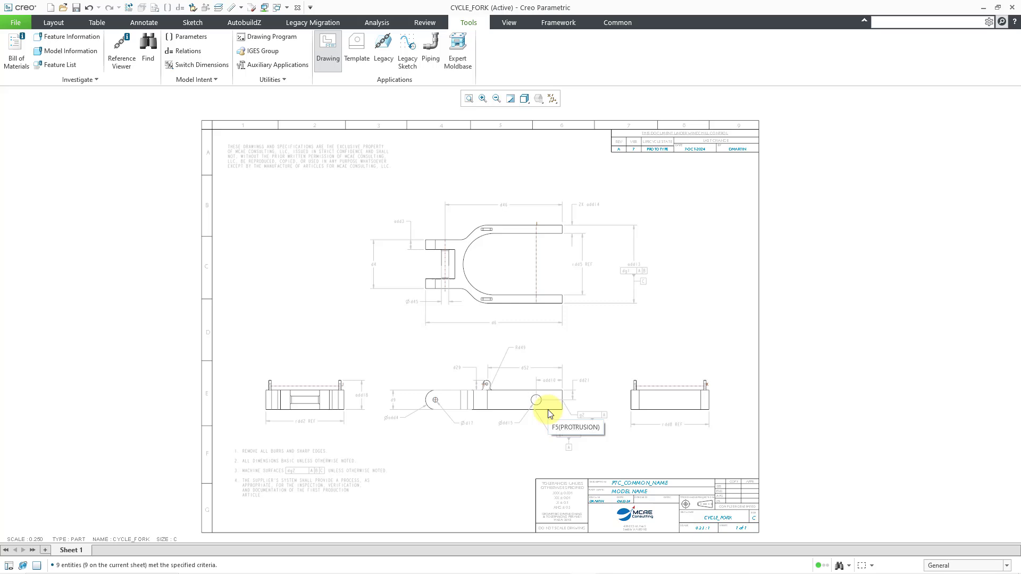
- Switch the drawing's dimensions from symbolic names back to numeric values
{"action": "left_click", "coordinate": [417, 20]}
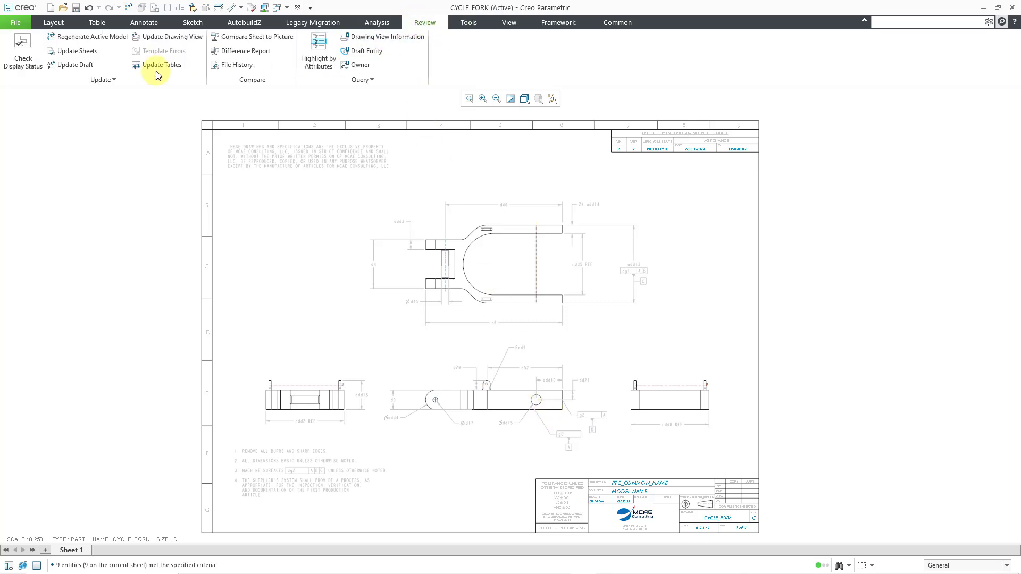
{"action": "left_click", "coordinate": [322, 53]}
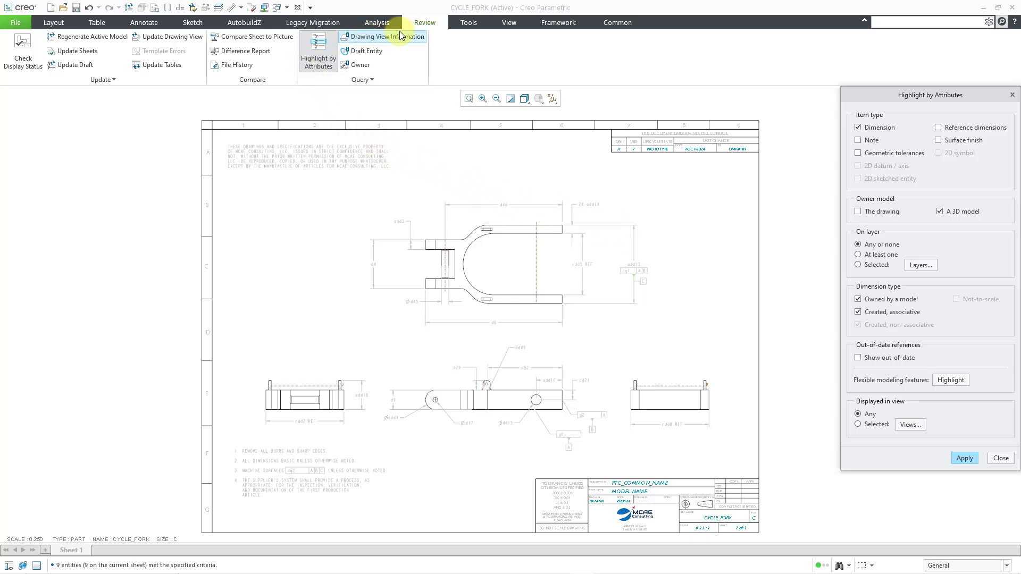
{"action": "left_click", "coordinate": [468, 22]}
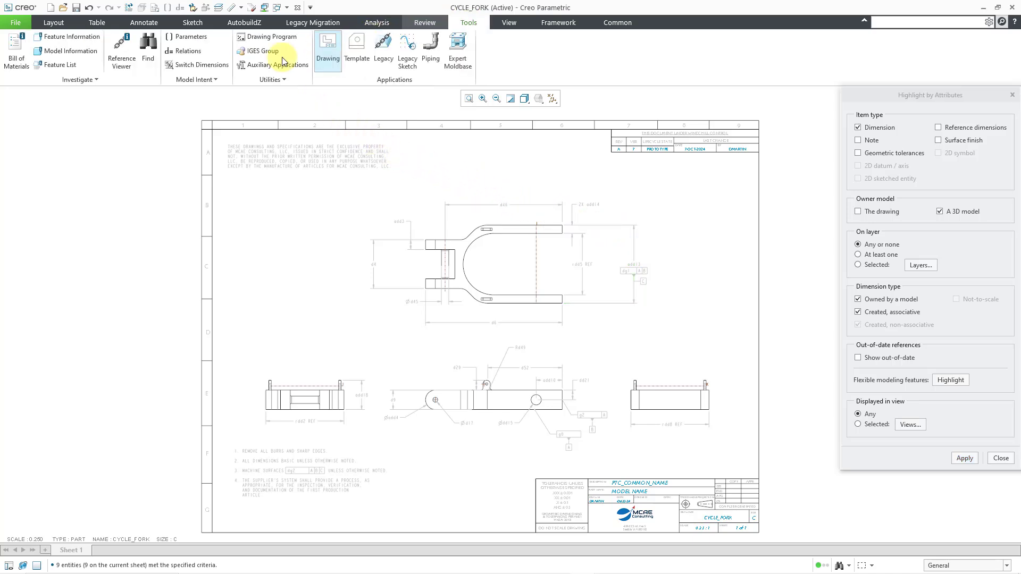
{"action": "left_click", "coordinate": [213, 65]}
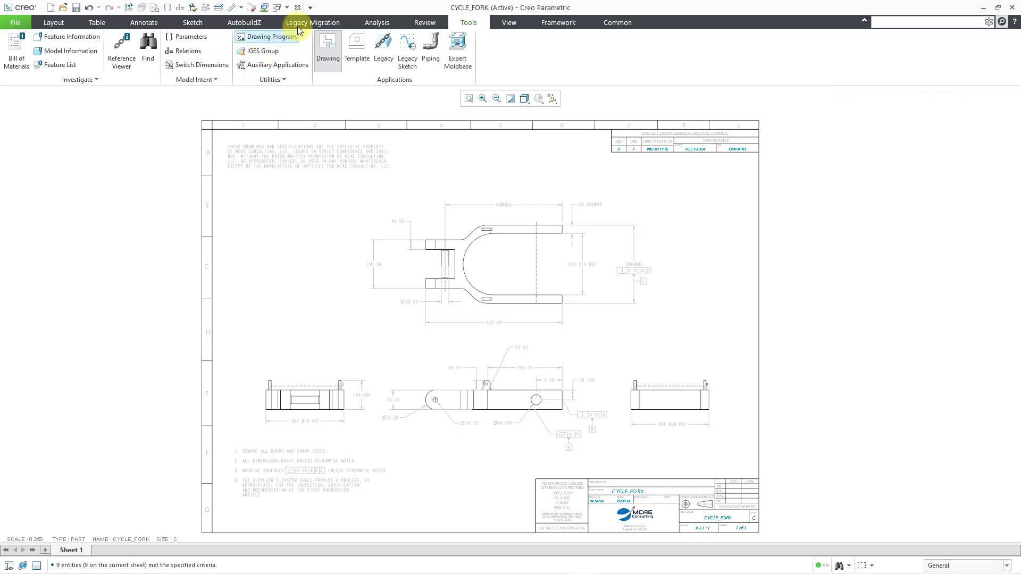
- Highlight the dimensions owned by the 3D model, magnify the views, and reapply the highlight
{"action": "left_click", "coordinate": [415, 22]}
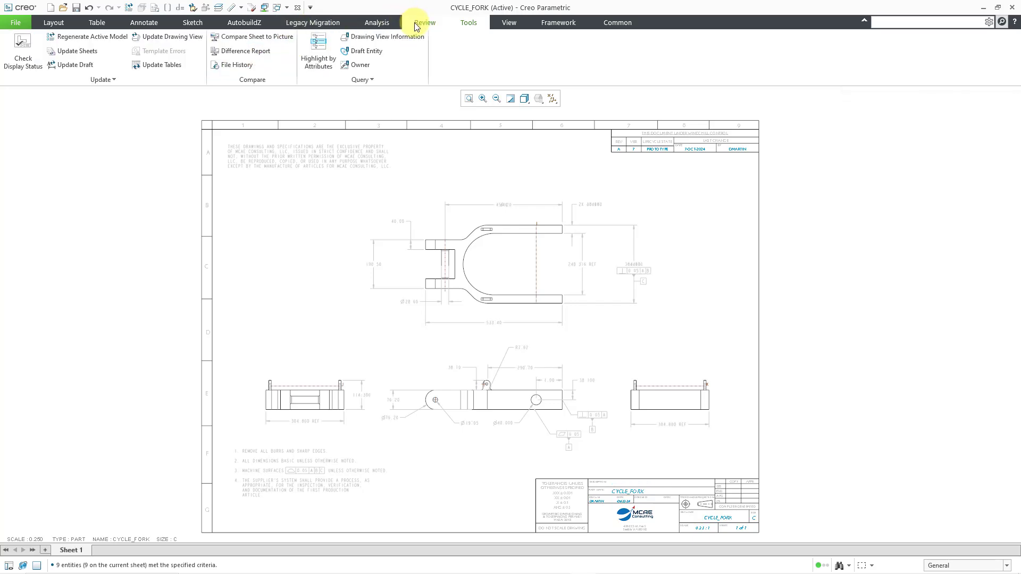
{"action": "left_click", "coordinate": [320, 51]}
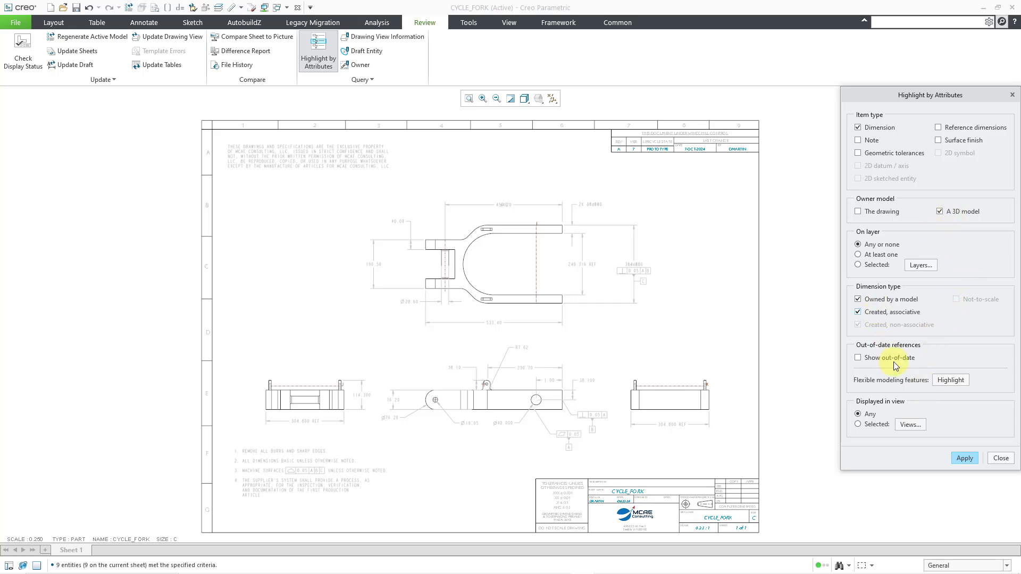
{"action": "left_click", "coordinate": [963, 459]}
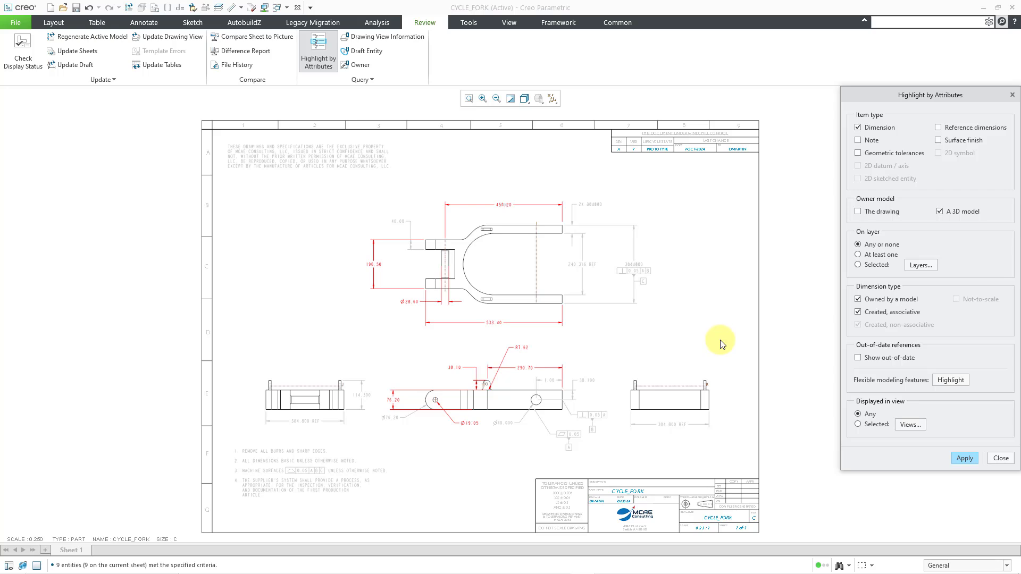
{"action": "scroll", "coordinate": [513, 430], "scroll_direction": "down", "scroll_amount": 2}
{"action": "scroll", "coordinate": [513, 429], "scroll_direction": "down", "scroll_amount": 1}
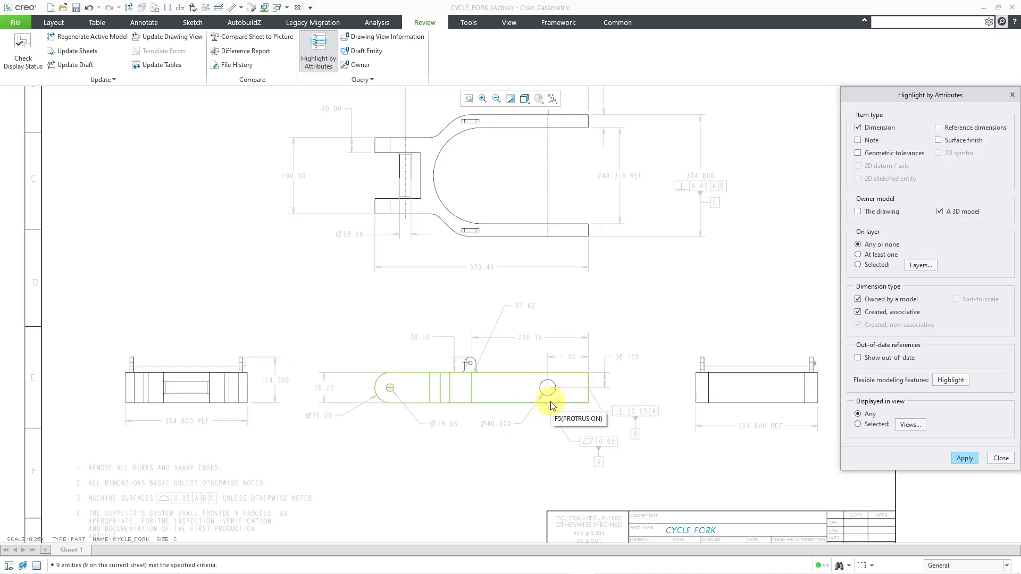
{"action": "middle_click_drag", "start_coordinate": [551, 403], "coordinate": [540, 458], "text": "ctrl"}
{"action": "middle_click_drag", "start_coordinate": [557, 369], "coordinate": [532, 431]}
{"action": "scroll", "coordinate": [532, 431], "scroll_direction": "up", "scroll_amount": 1}
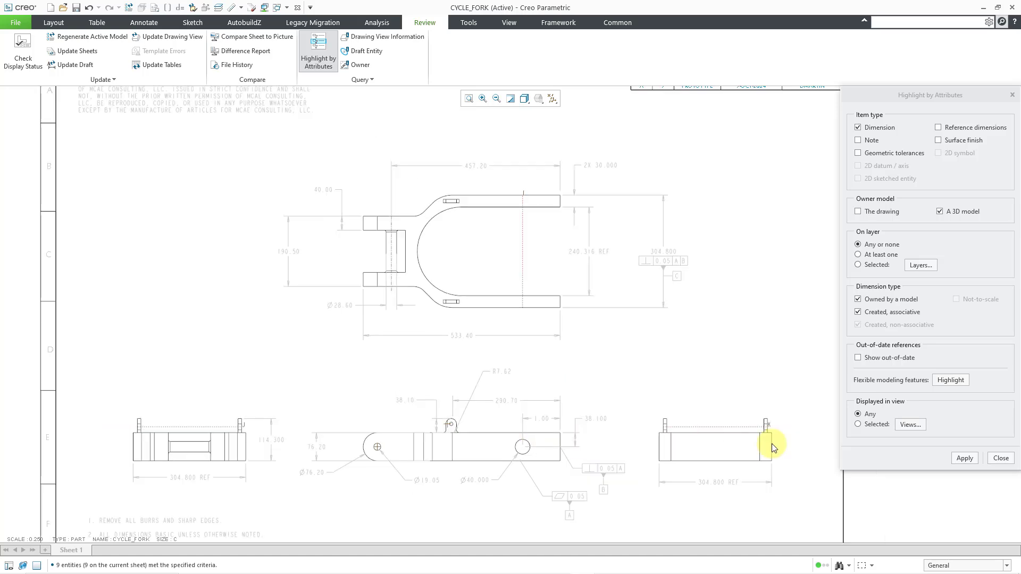
{"action": "left_click", "coordinate": [966, 457]}
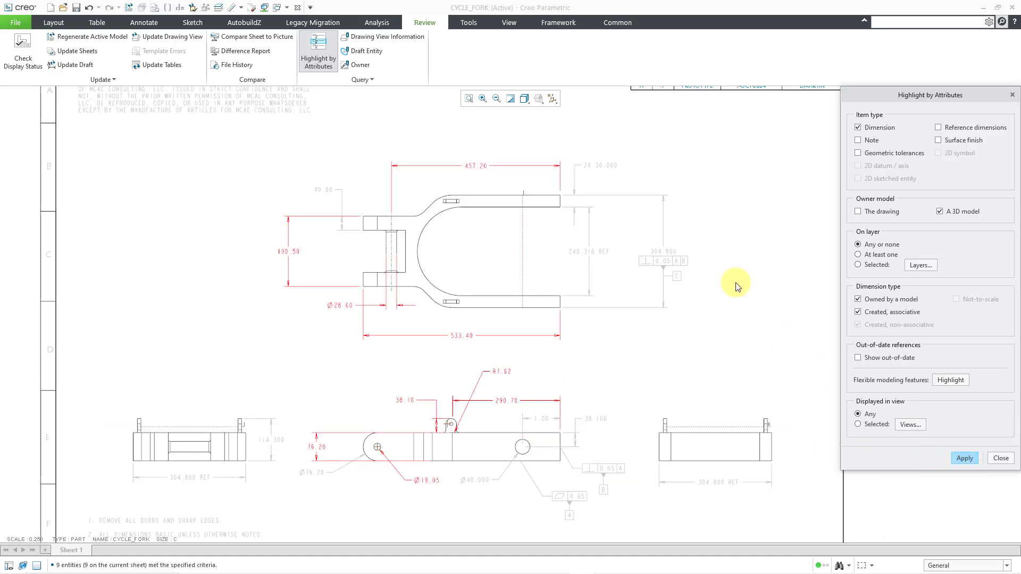
- Repaint the sheet, then highlight only drawing-owned dimensions of the created, associative type
{"action": "left_click", "coordinate": [510, 100]}
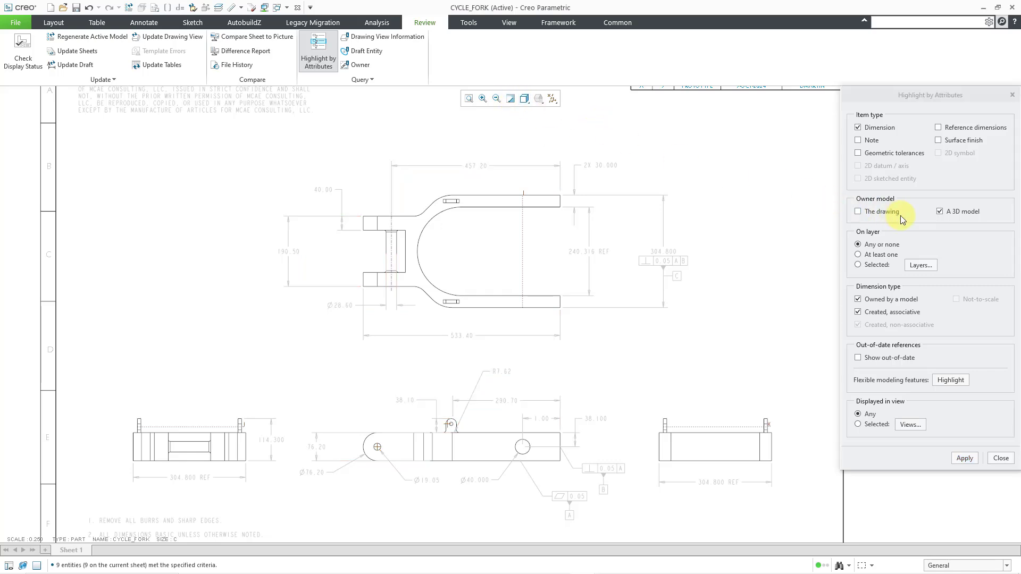
{"action": "left_click", "coordinate": [858, 212]}
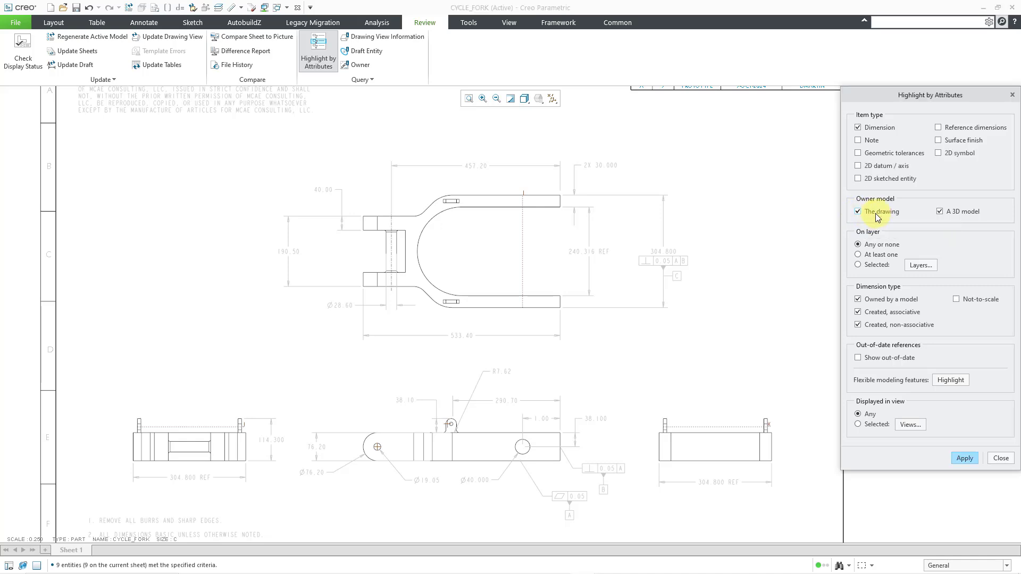
{"action": "left_click", "coordinate": [940, 212]}
{"action": "left_click", "coordinate": [858, 325]}
{"action": "left_click", "coordinate": [964, 457]}
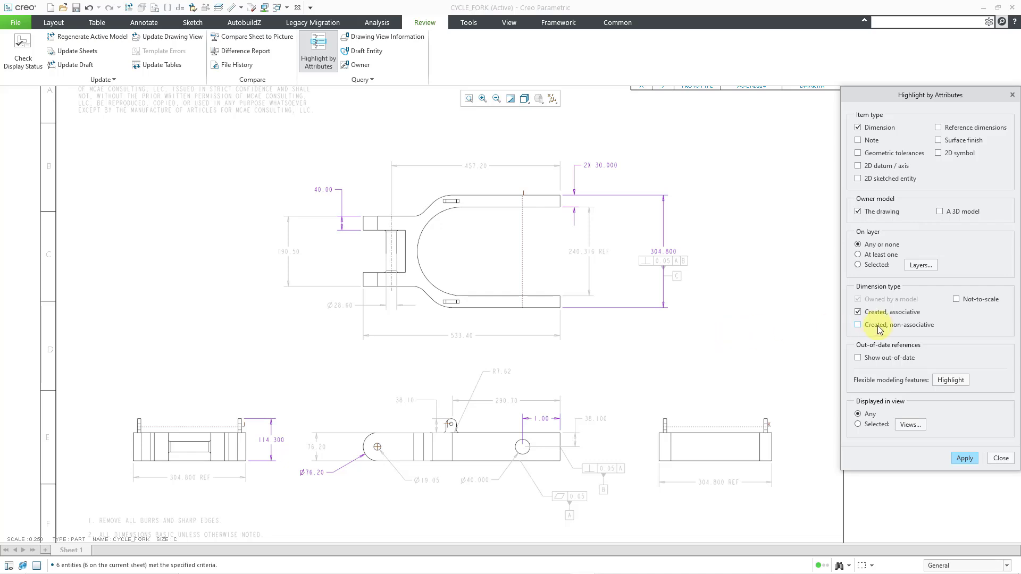
- Limit the dimension type to created, non-associative, repaint the sheet, and highlight the matching drawing-owned dimensions
{"action": "left_click", "coordinate": [857, 325]}
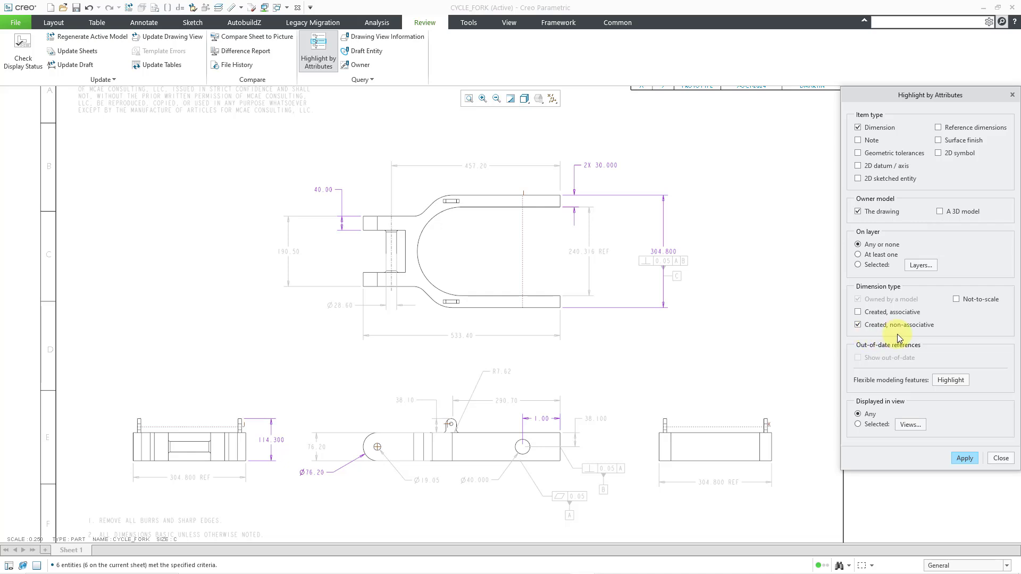
{"action": "left_click", "coordinate": [511, 99]}
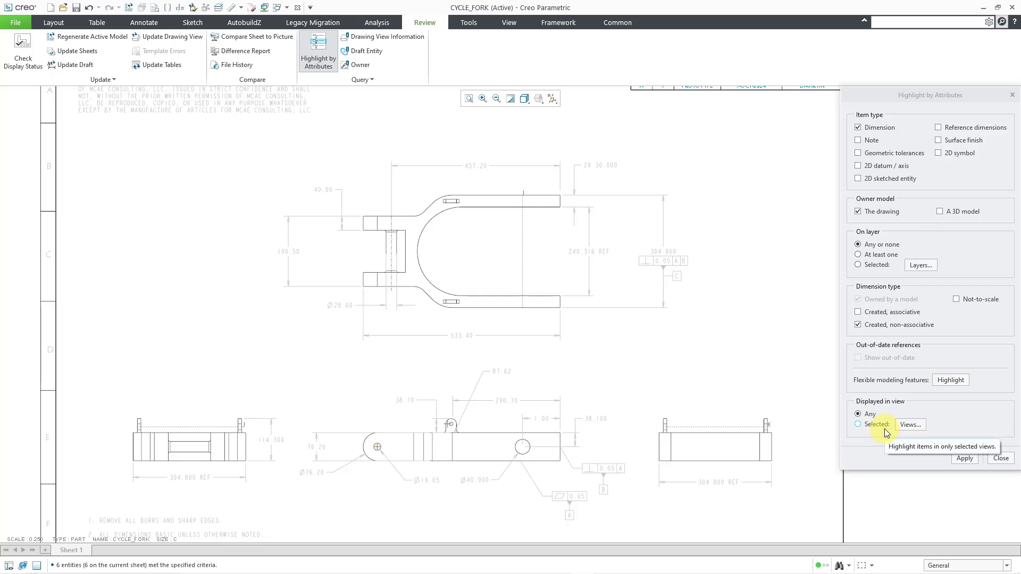
{"action": "left_click", "coordinate": [962, 457]}
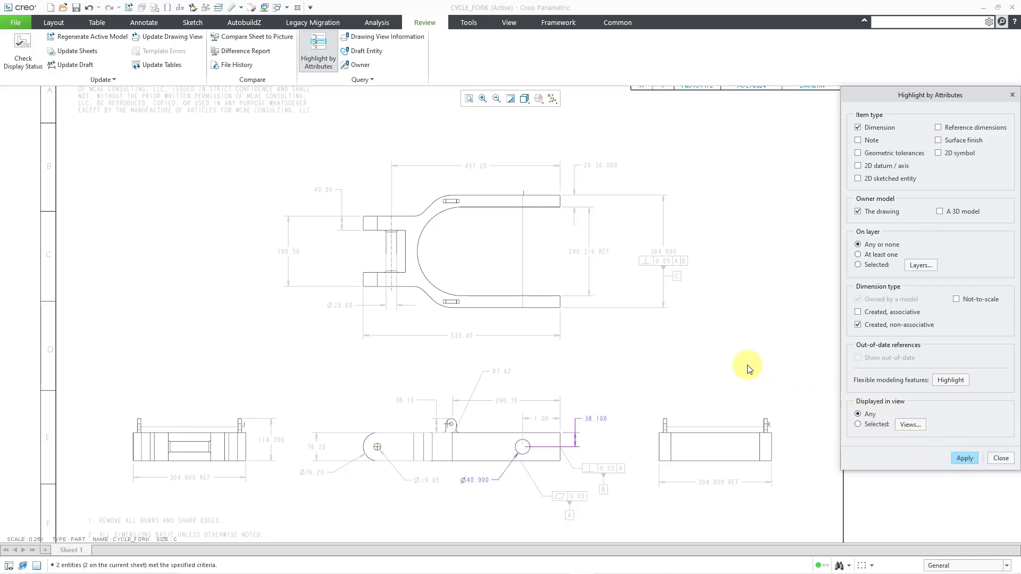
- Limit the dimension type to not-to-scale, repaint the sheet, highlight the matching drawing-owned dimensions, and close the dialog
{"action": "left_click", "coordinate": [607, 420]}
{"action": "left_click", "coordinate": [858, 325]}
{"action": "left_click", "coordinate": [512, 98]}
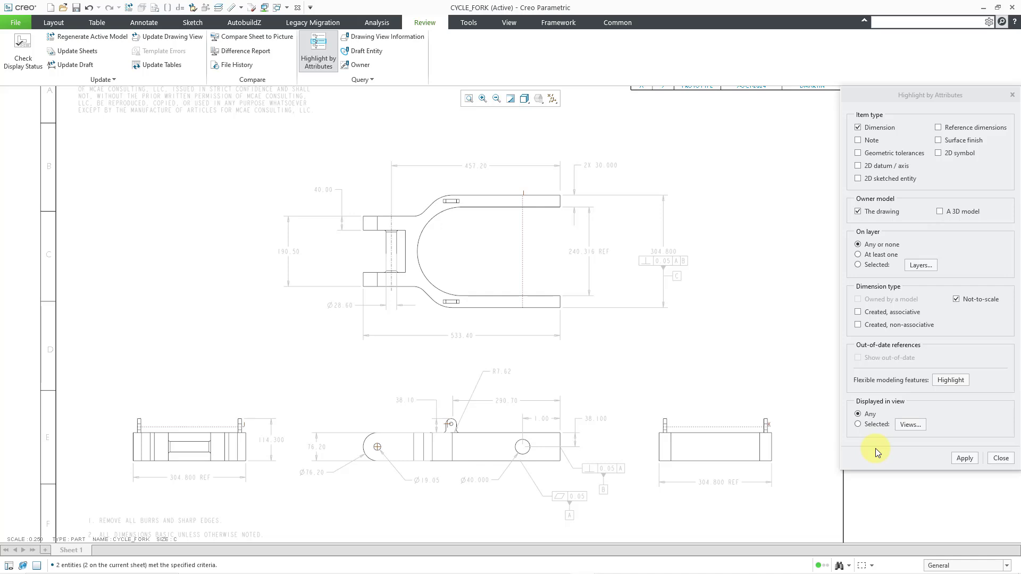
{"action": "left_click", "coordinate": [965, 459]}
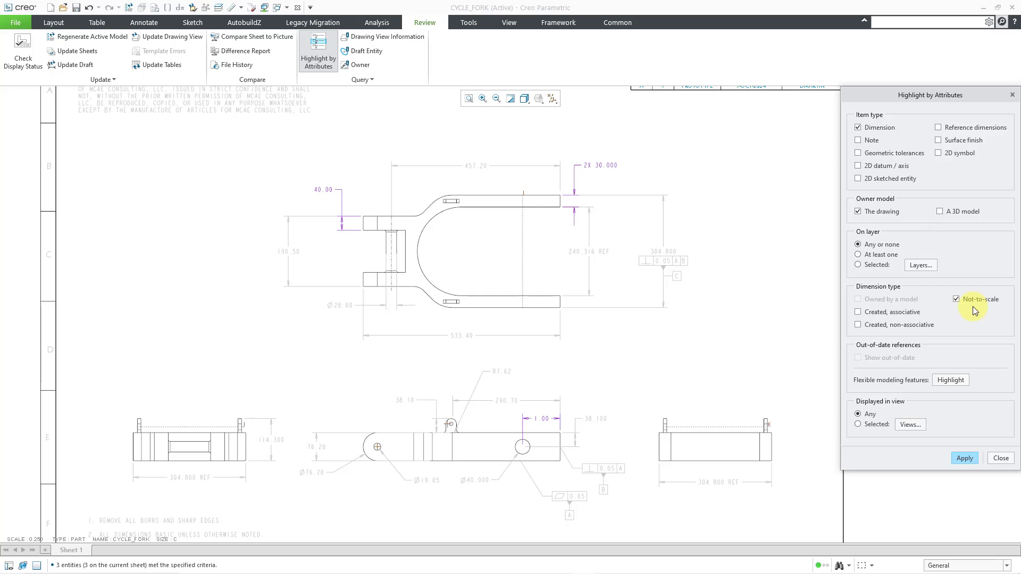
{"action": "left_click", "coordinate": [997, 455]}
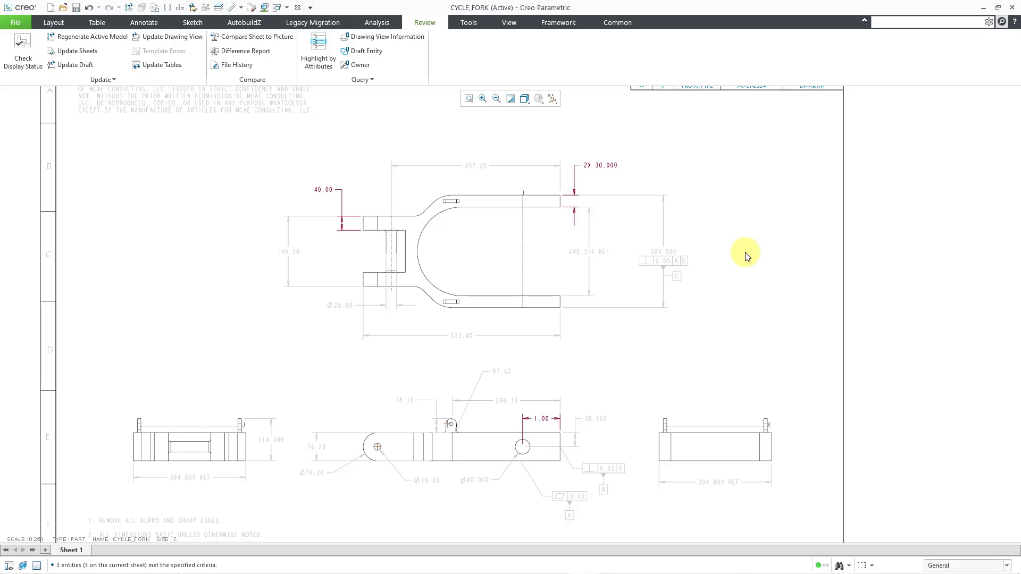
- Inspect the override values of the 2X 30.000, 40.00 and 1.00 dimensions in the top and side views
{"action": "left_click", "coordinate": [615, 169]}
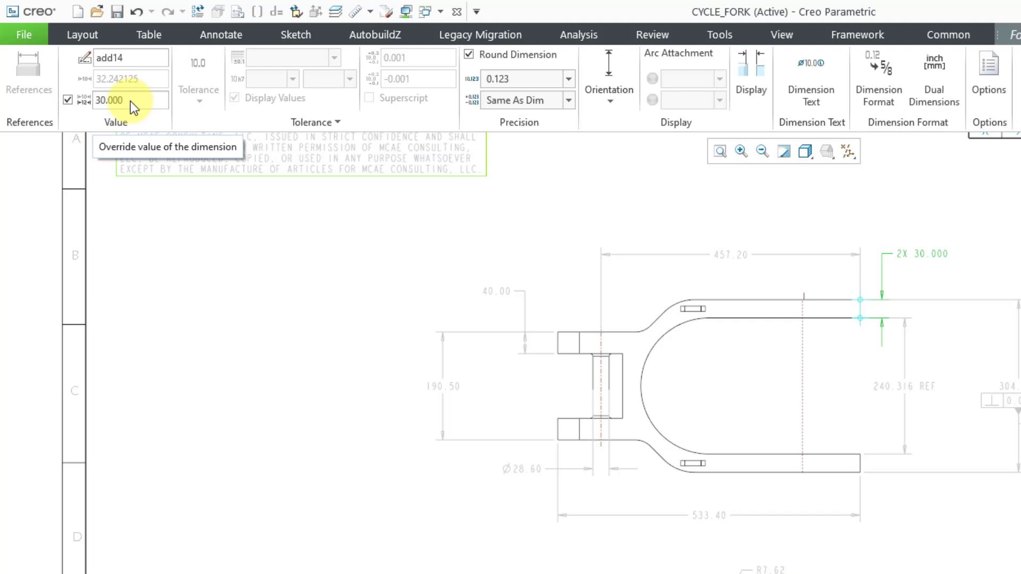
{"action": "left_click", "coordinate": [290, 285]}
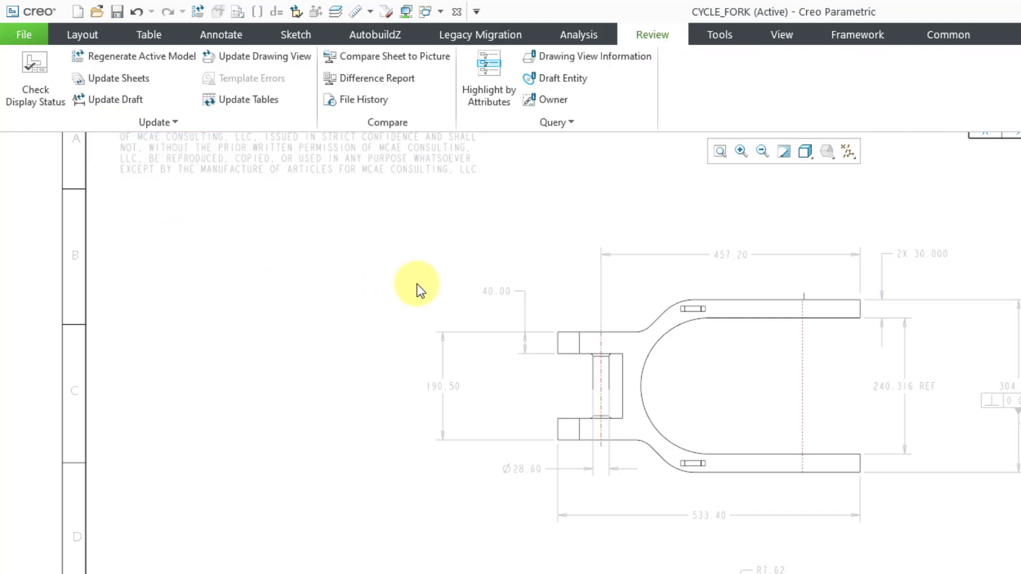
{"action": "left_click", "coordinate": [509, 296]}
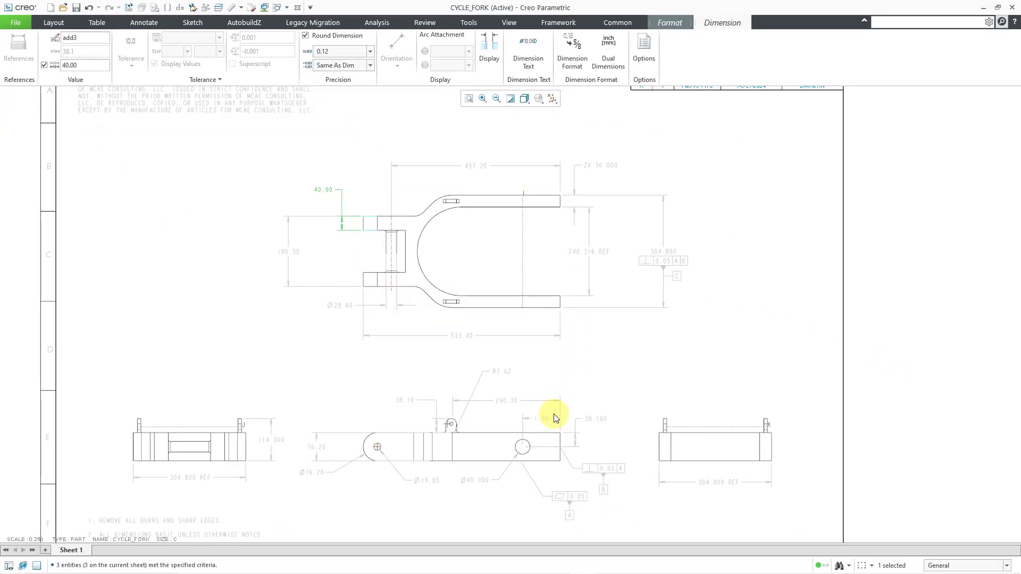
{"action": "left_click", "coordinate": [549, 421]}
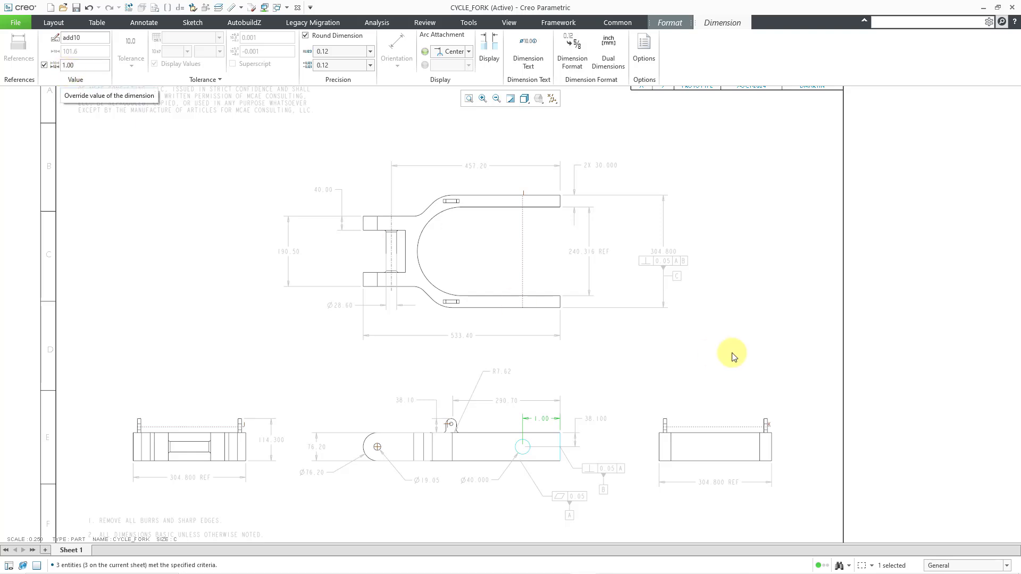
{"action": "left_click", "coordinate": [709, 343]}
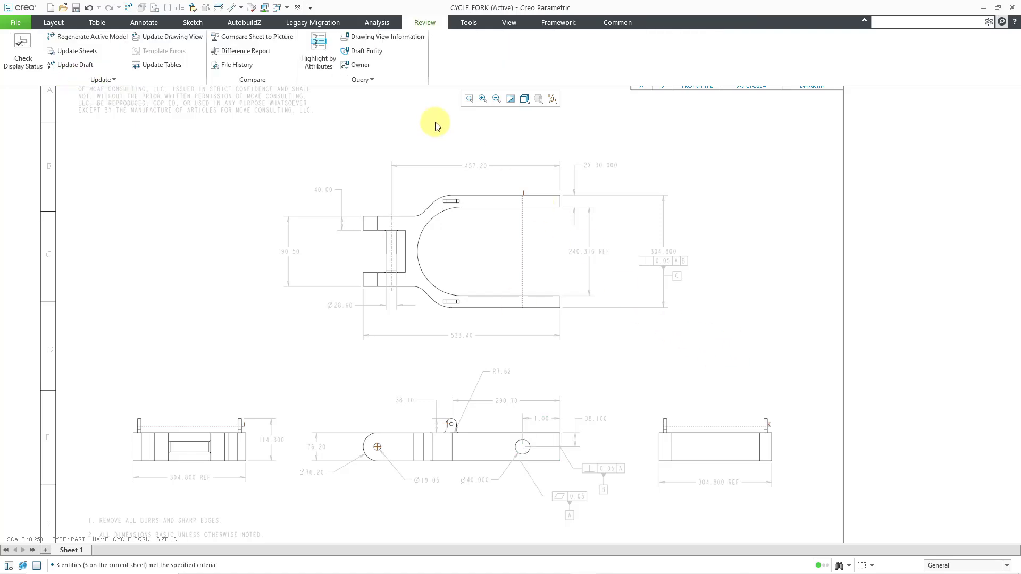
- Highlight the not-to-scale dimensions owned by the drawing once more and close Highlight by Attributes
{"action": "left_click", "coordinate": [323, 61]}
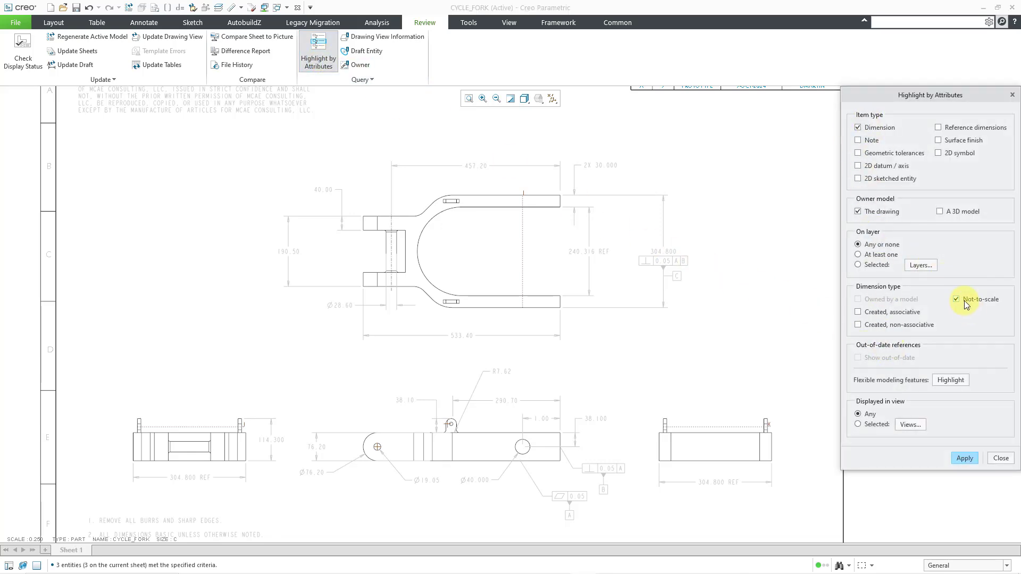
{"action": "left_click", "coordinate": [955, 460]}
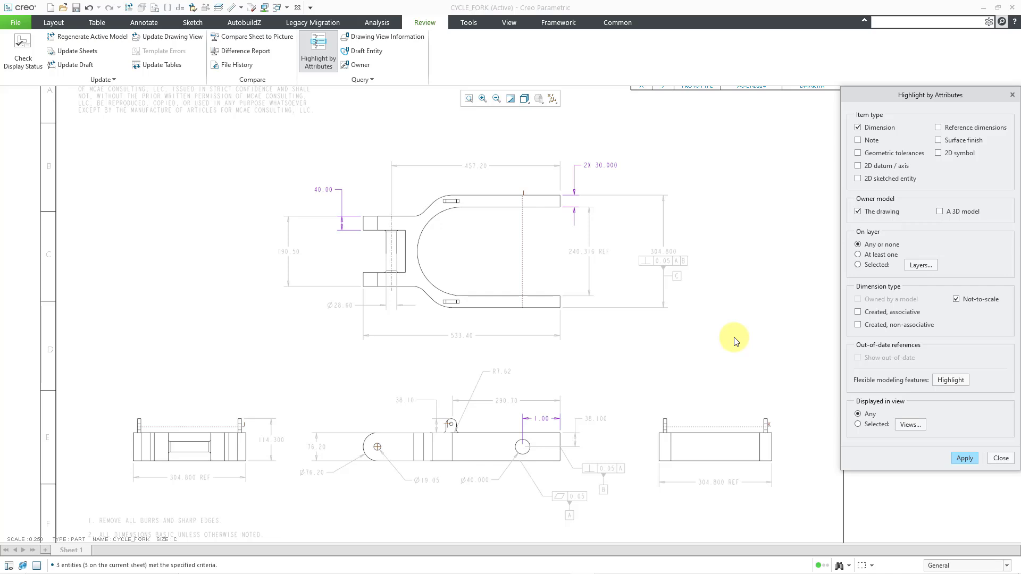
{"action": "left_click", "coordinate": [1000, 459]}
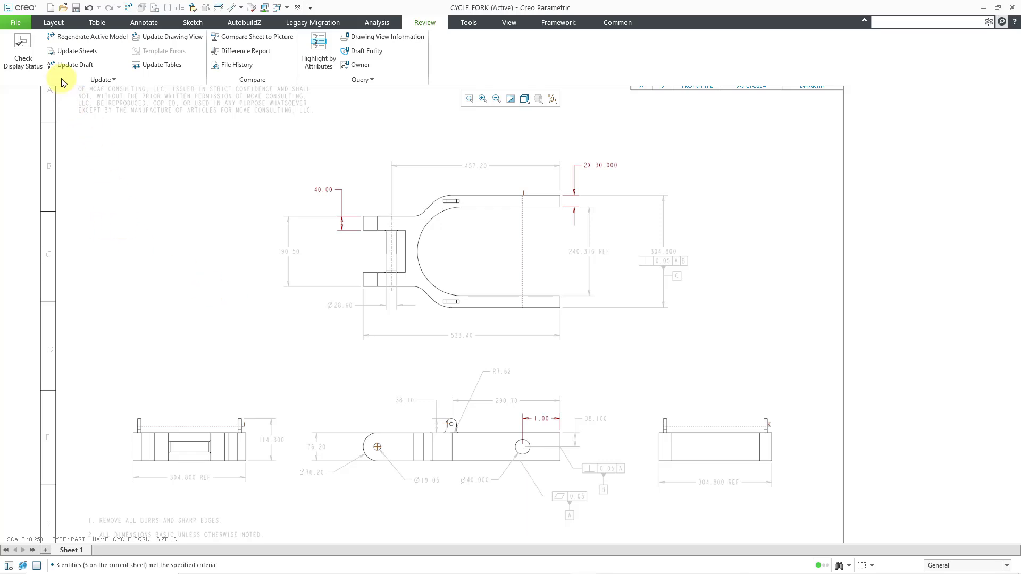
- Open the drawing's detail options and collapse the text, view, cross-section and solids categories to reach the dimension options
{"action": "left_click", "coordinate": [20, 23]}
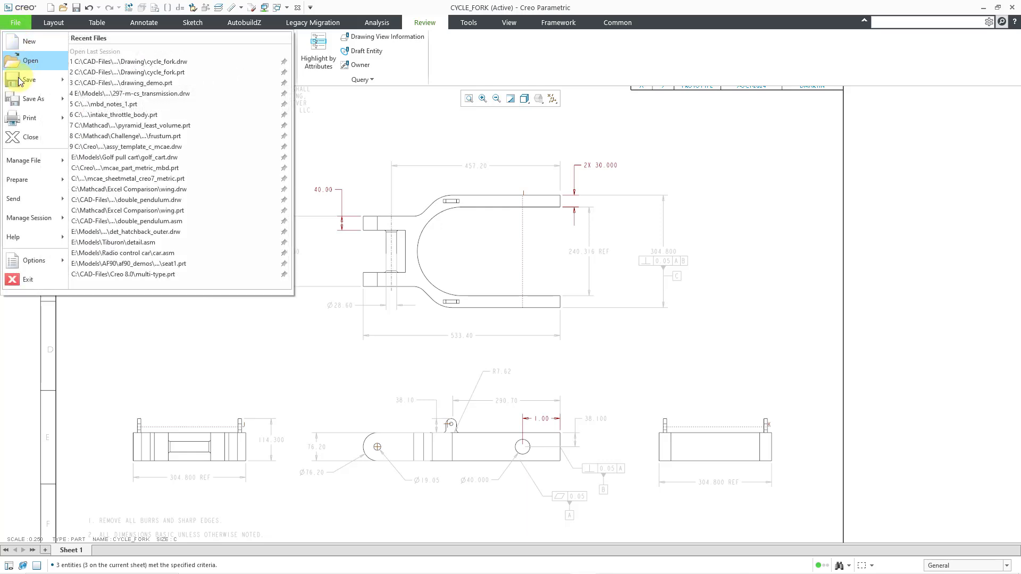
{"action": "mouse_move", "coordinate": [30, 177]}
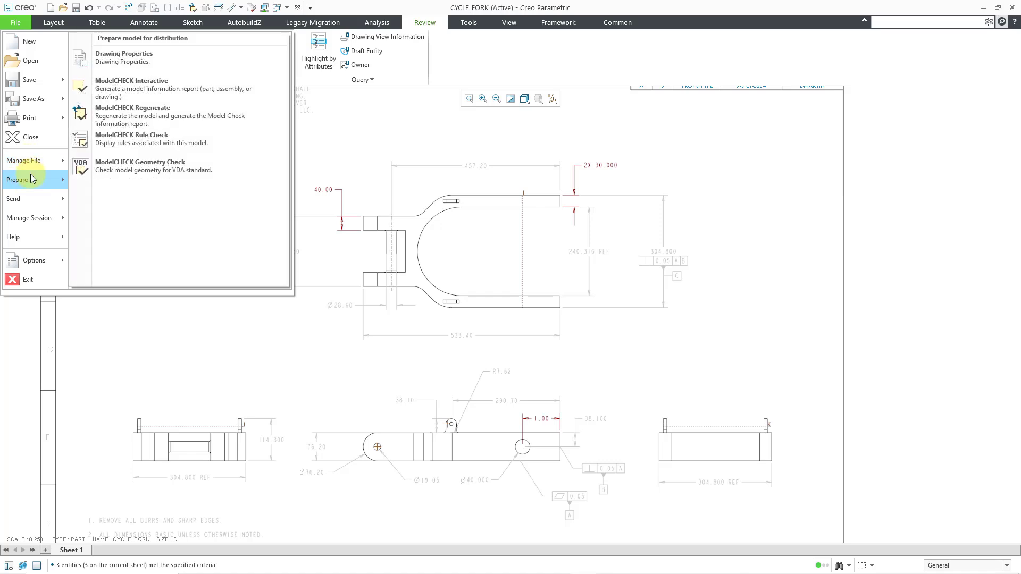
{"action": "left_click", "coordinate": [136, 62]}
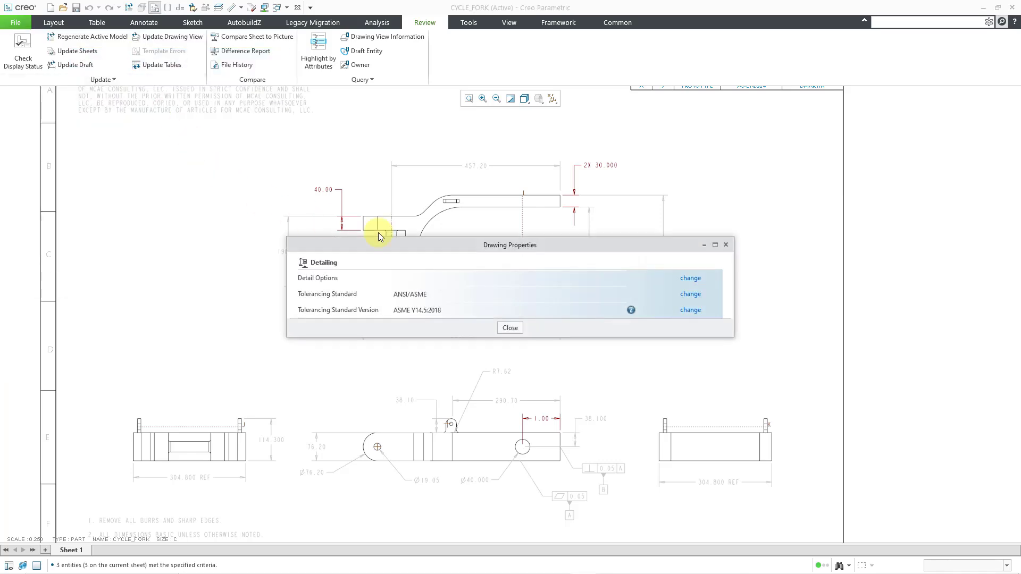
{"action": "left_click", "coordinate": [692, 281]}
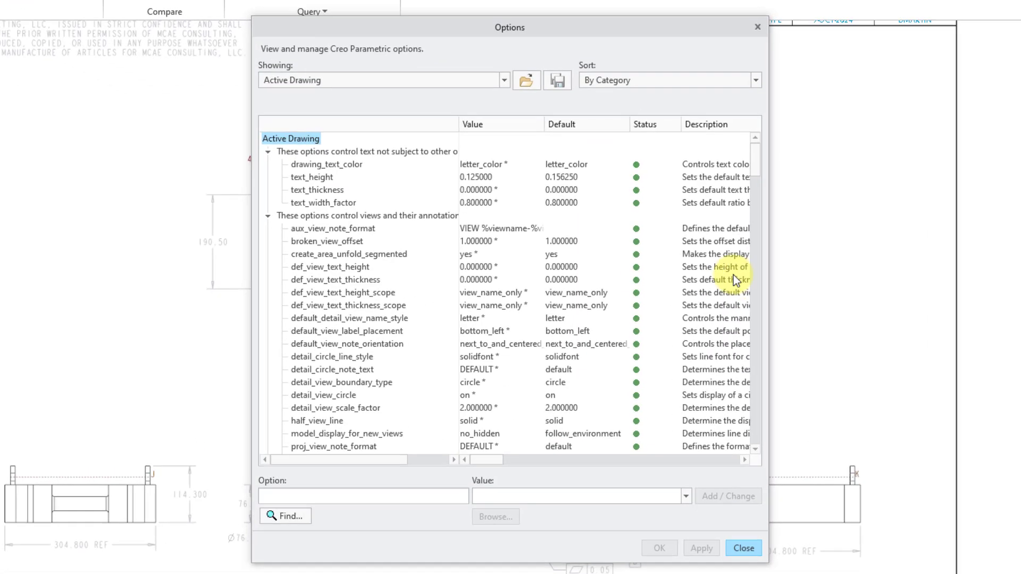
{"action": "left_click", "coordinate": [265, 151]}
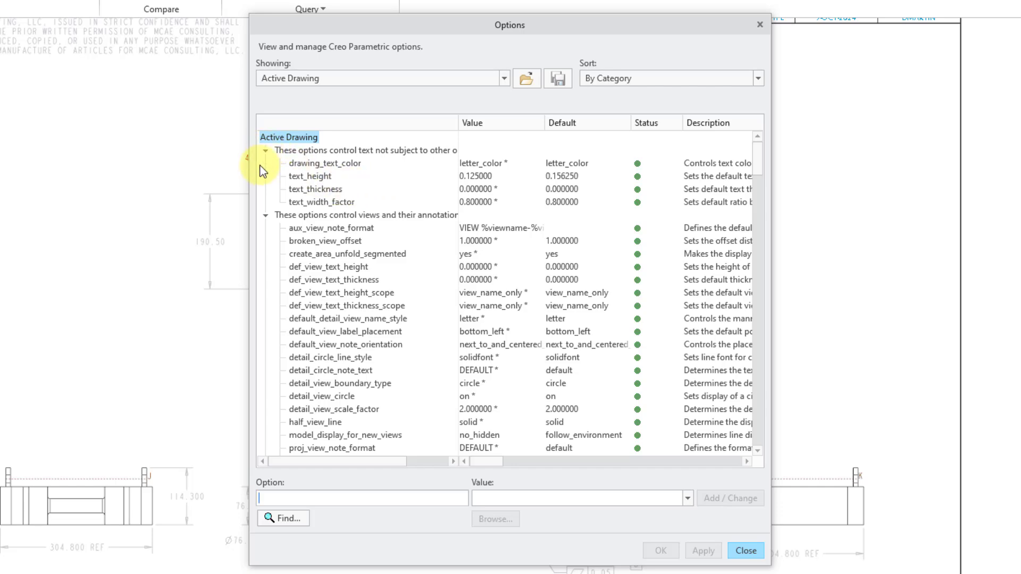
{"action": "left_click", "coordinate": [266, 164]}
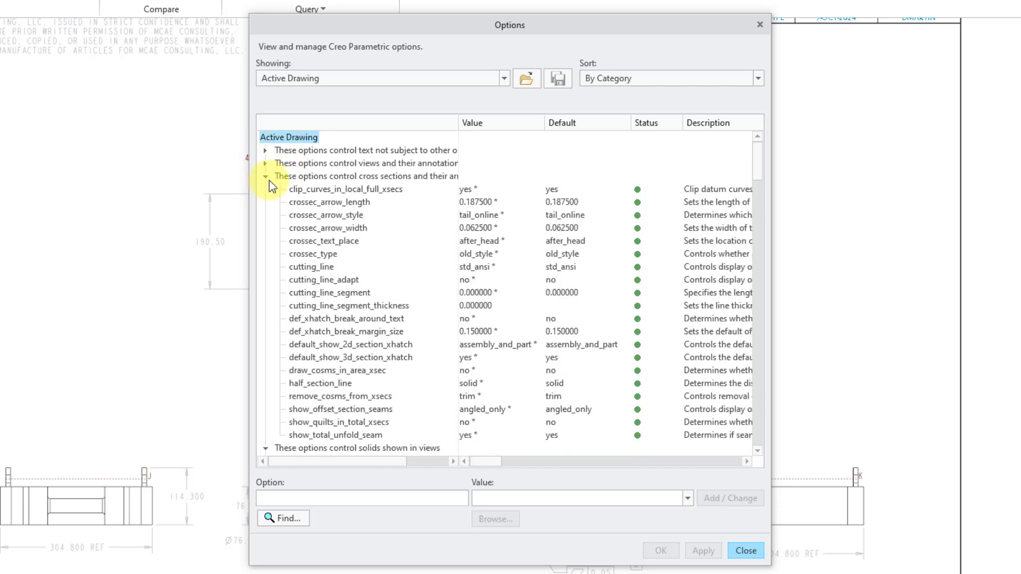
{"action": "left_click", "coordinate": [265, 176]}
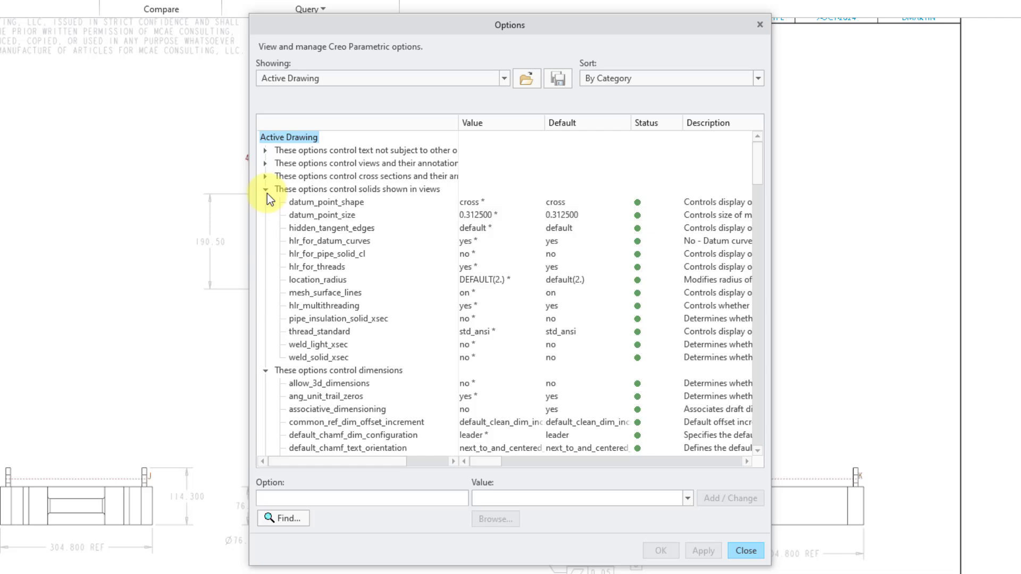
{"action": "left_click", "coordinate": [266, 189]}
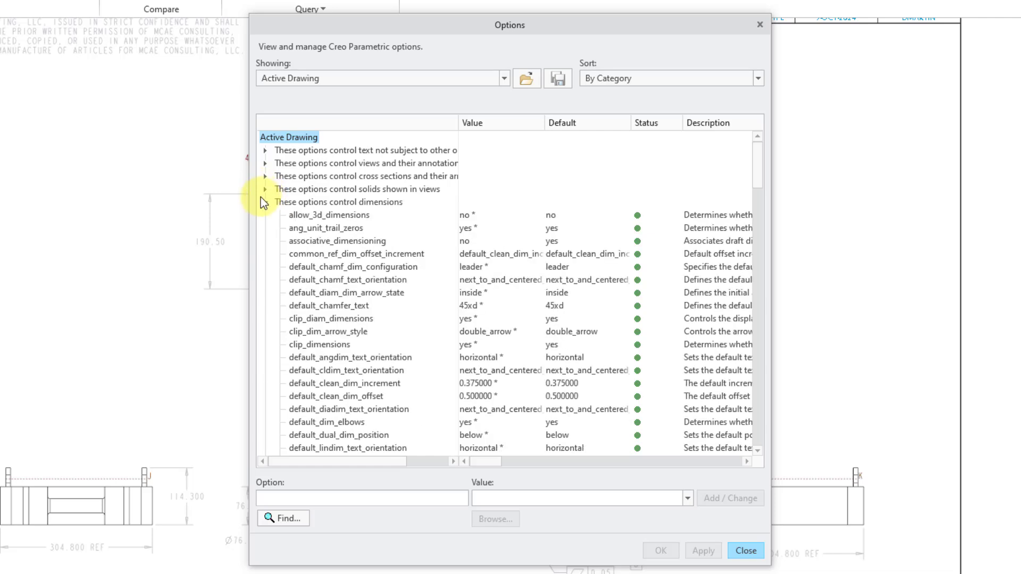
- Examine the available values and description of the associative_dimensioning option, then close the detail options and drawing properties
{"action": "left_click", "coordinate": [342, 244]}
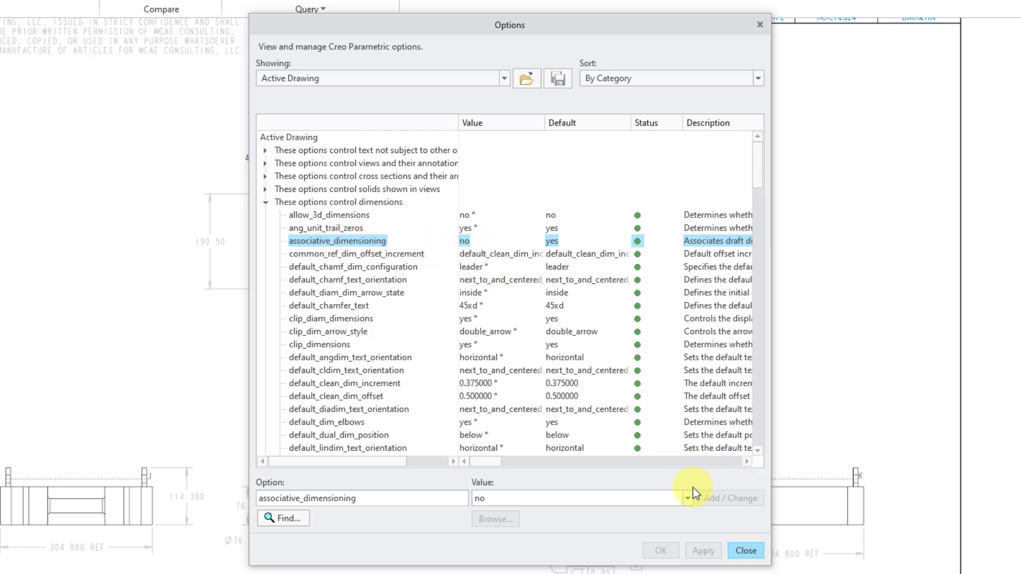
{"action": "left_click", "coordinate": [691, 502]}
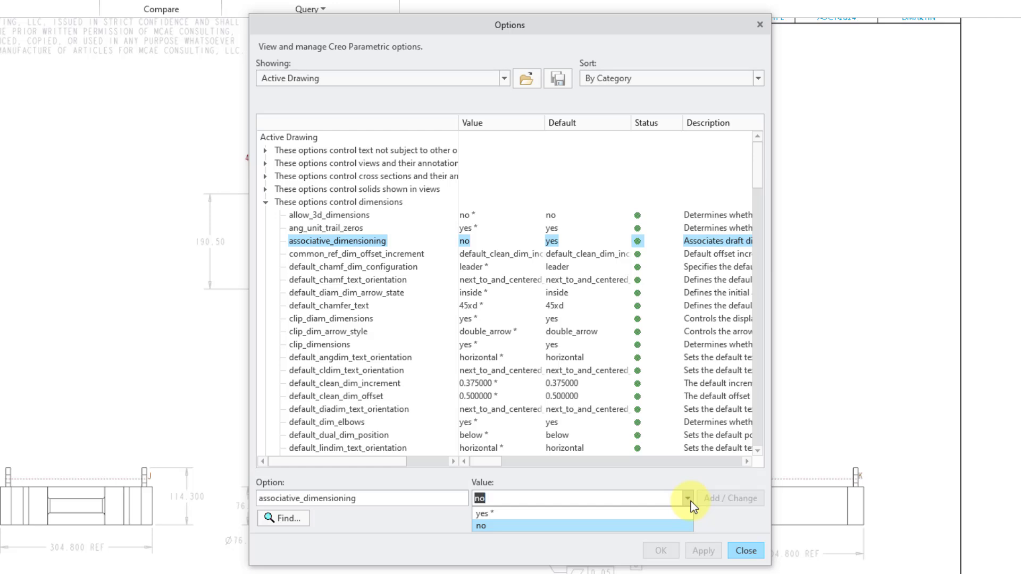
{"action": "left_click", "coordinate": [691, 502]}
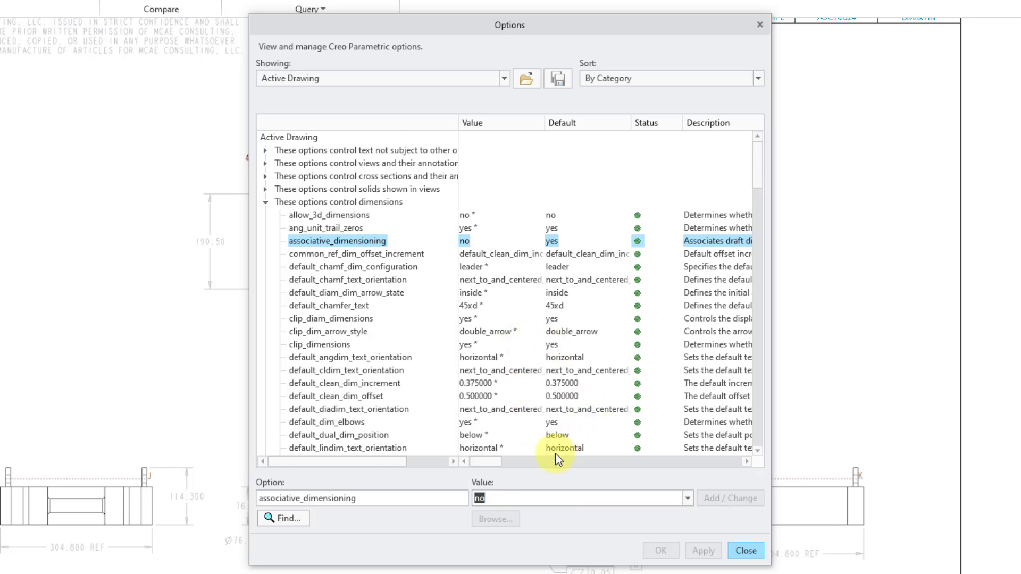
{"action": "left_click_drag", "start_coordinate": [495, 464], "coordinate": [519, 457]}
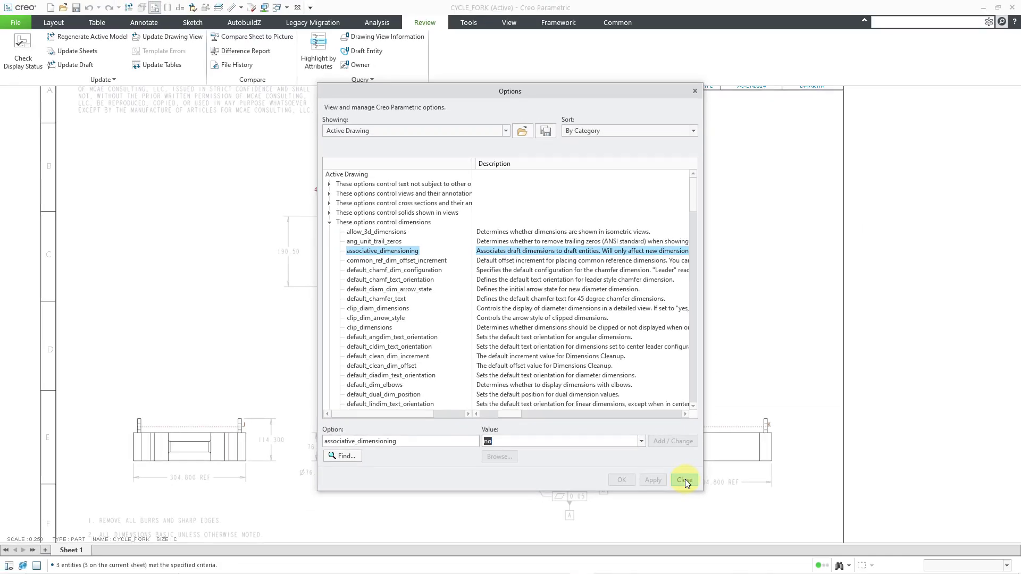
{"action": "left_click", "coordinate": [685, 479]}
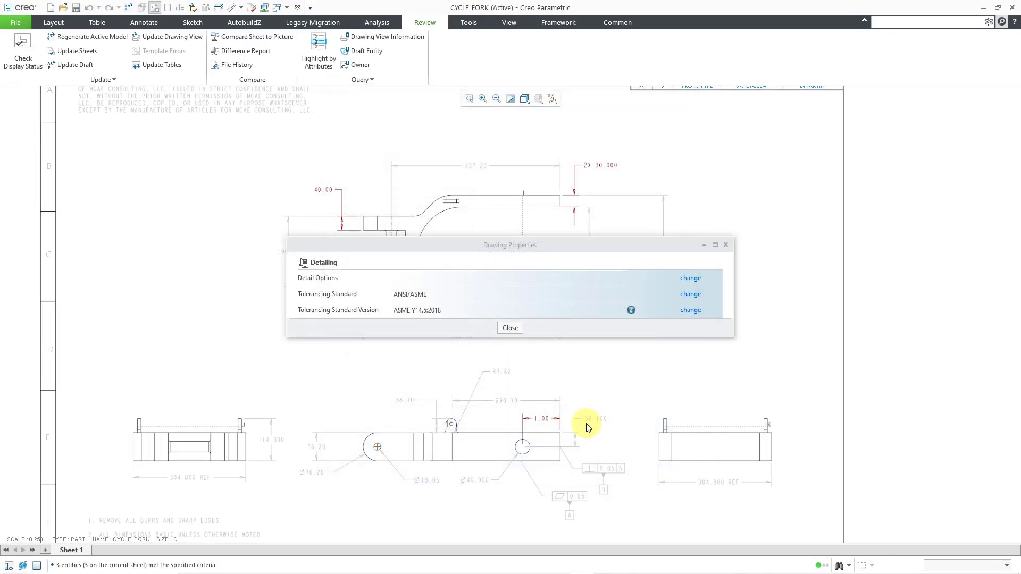
{"action": "left_click", "coordinate": [511, 328]}
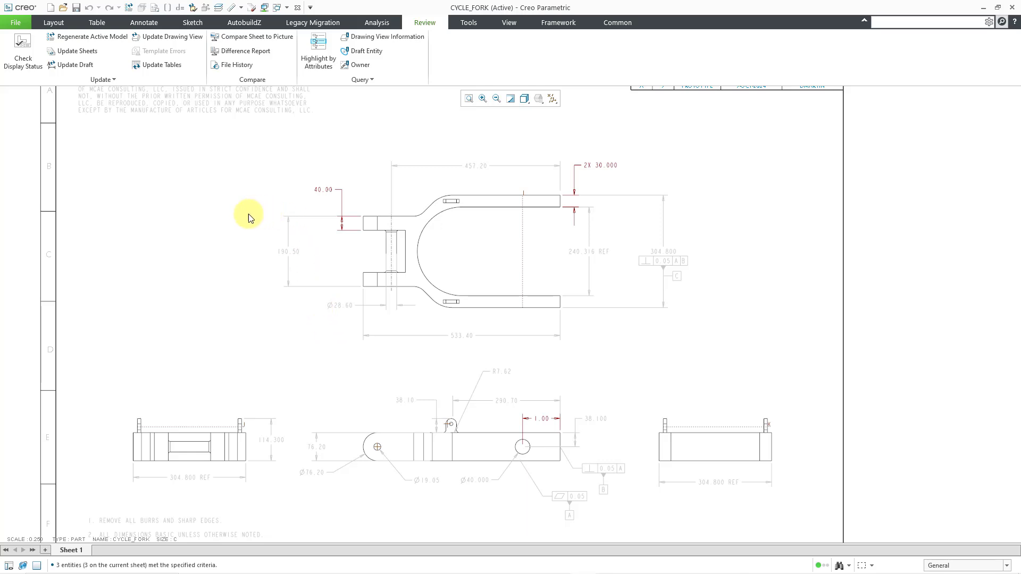
- Repaint the sheet and reset the Letter color in the global graphics system colors to its default
{"action": "left_click", "coordinate": [514, 100]}
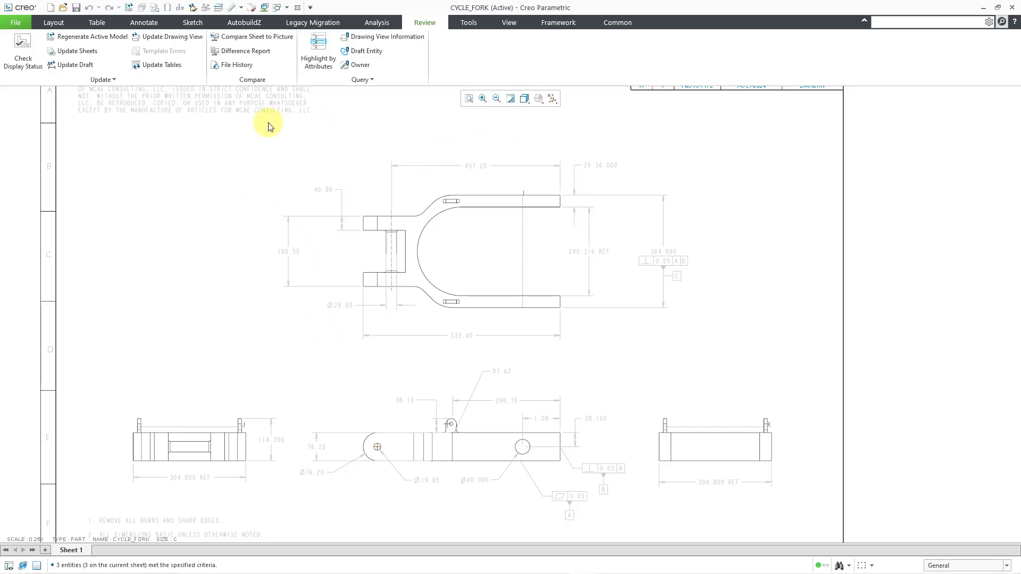
{"action": "left_click", "coordinate": [16, 23]}
{"action": "mouse_move", "coordinate": [22, 260]}
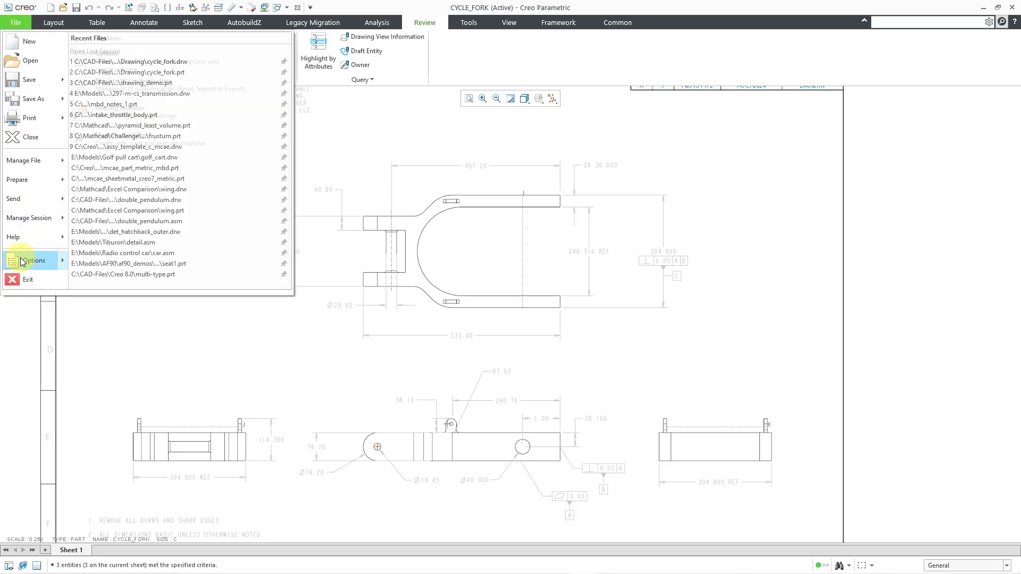
{"action": "left_click", "coordinate": [152, 66]}
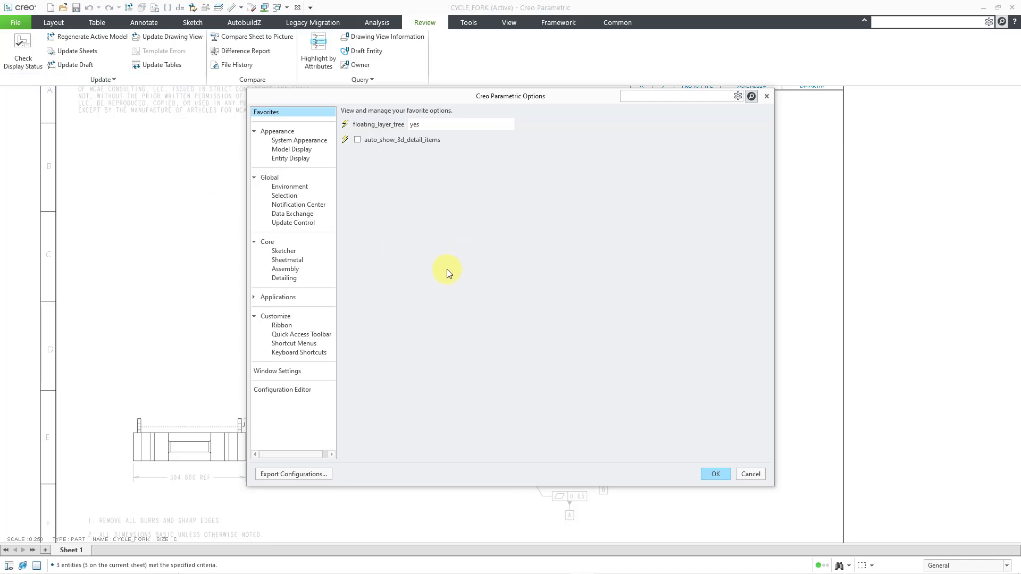
{"action": "left_click", "coordinate": [301, 141]}
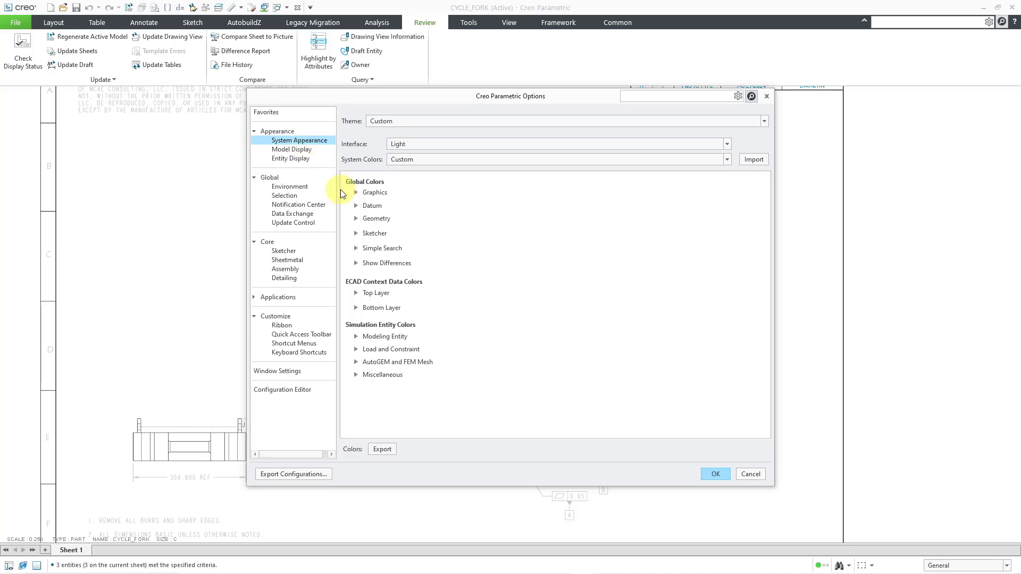
{"action": "left_click", "coordinate": [355, 195]}
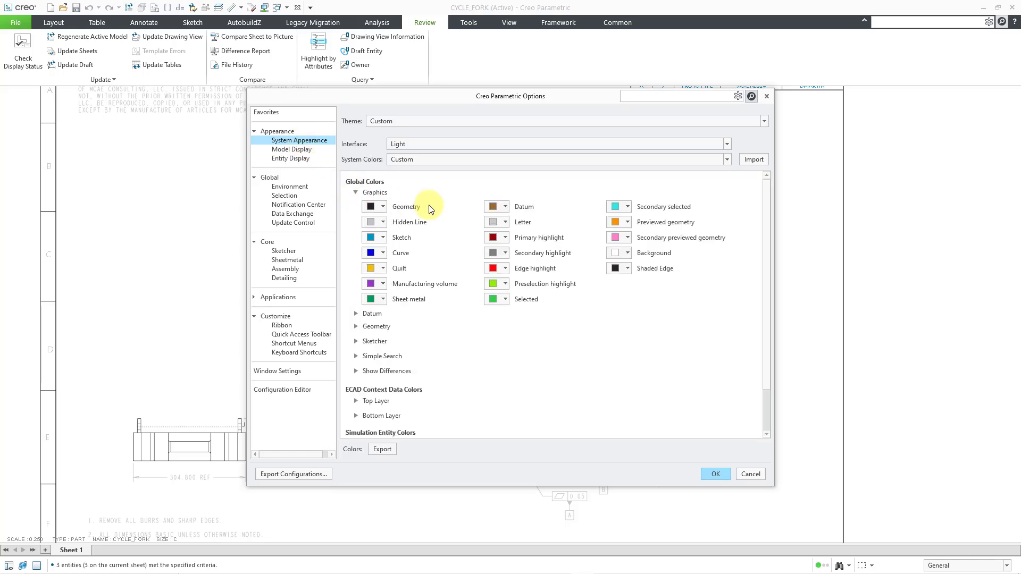
{"action": "left_click", "coordinate": [506, 222]}
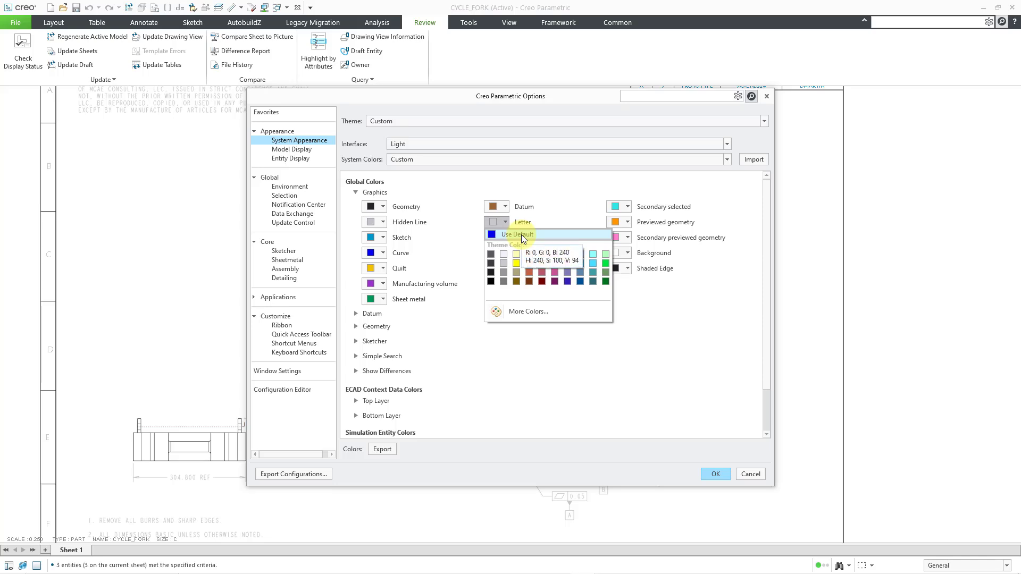
{"action": "left_click", "coordinate": [521, 234]}
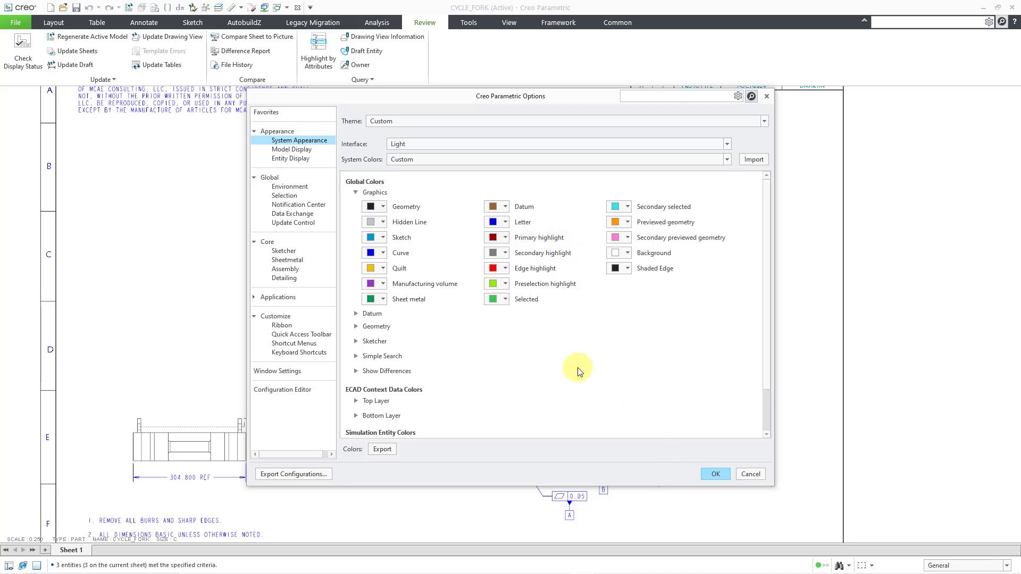
{"action": "left_click", "coordinate": [715, 474]}
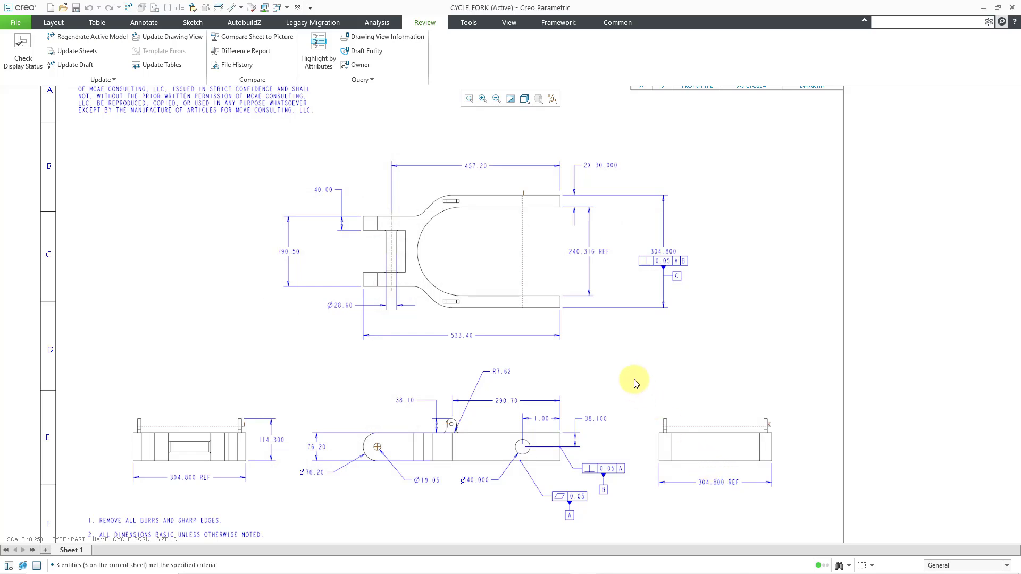
{"action": "scroll", "coordinate": [651, 325], "scroll_direction": "up", "scroll_amount": 1}
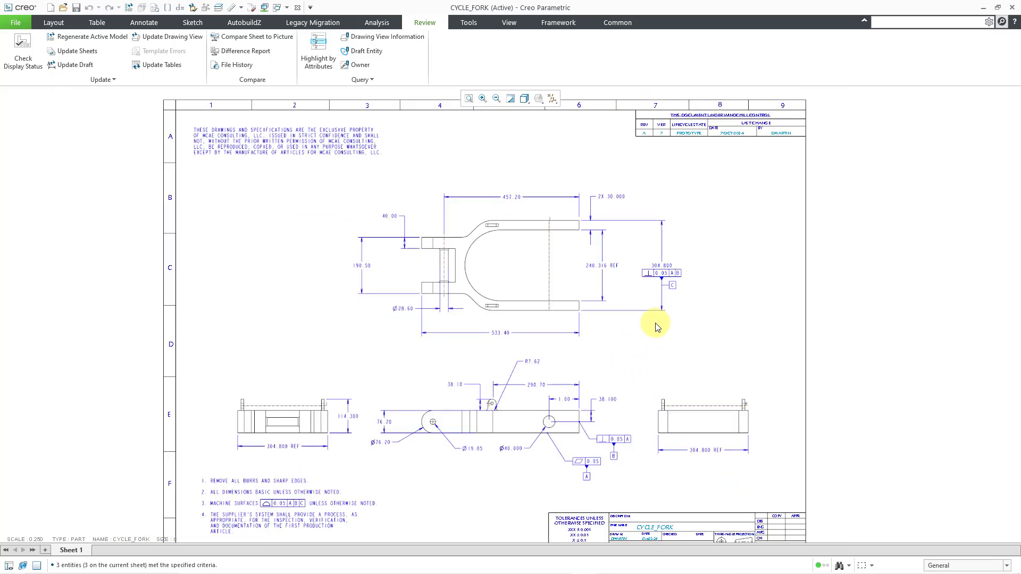
{"action": "middle_click_drag", "start_coordinate": [638, 358], "coordinate": [648, 342]}
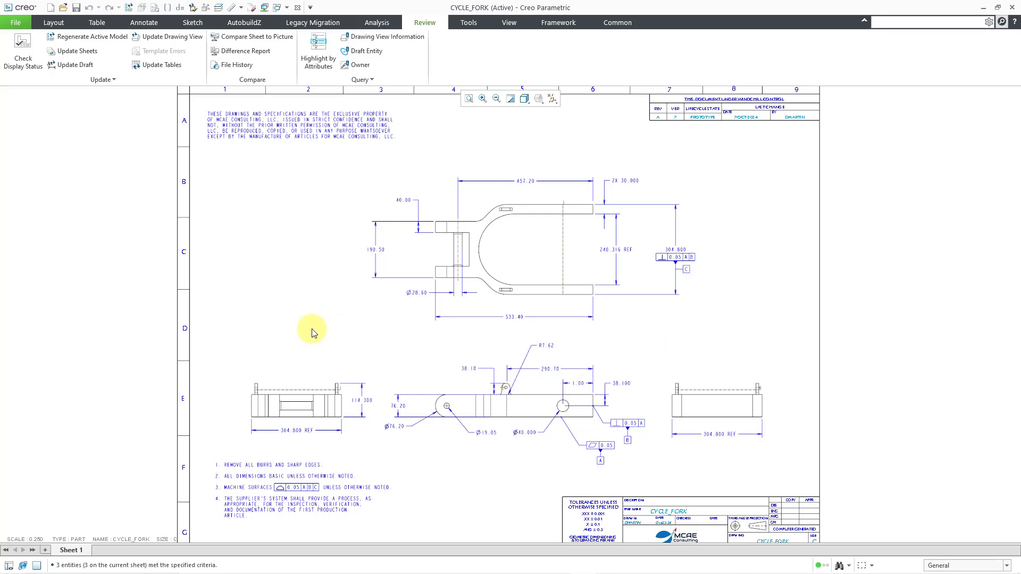